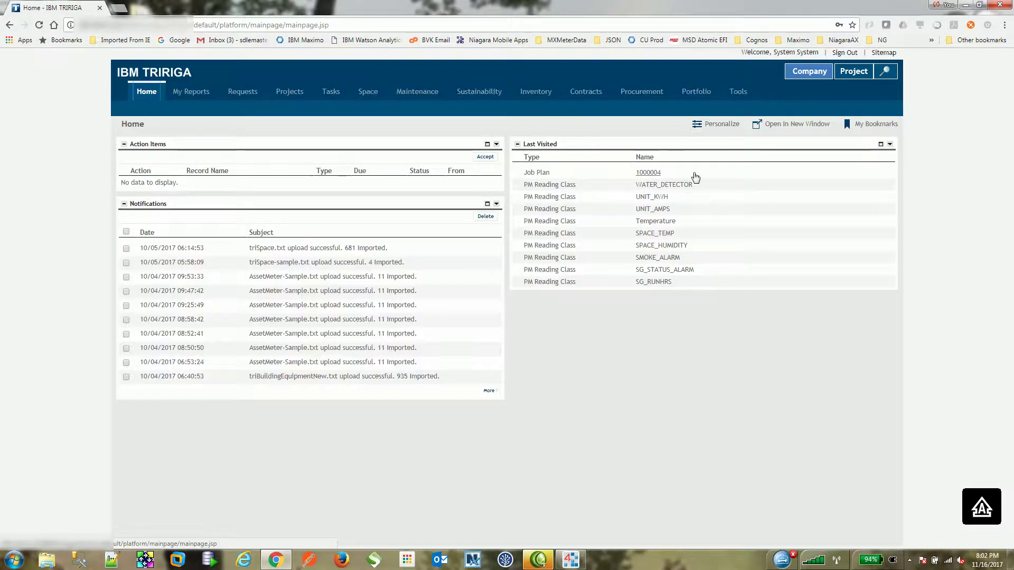
Step: Open the Building Equipment asset list in the portfolio and filter it by asset name AHU
mouse_move(702, 95)
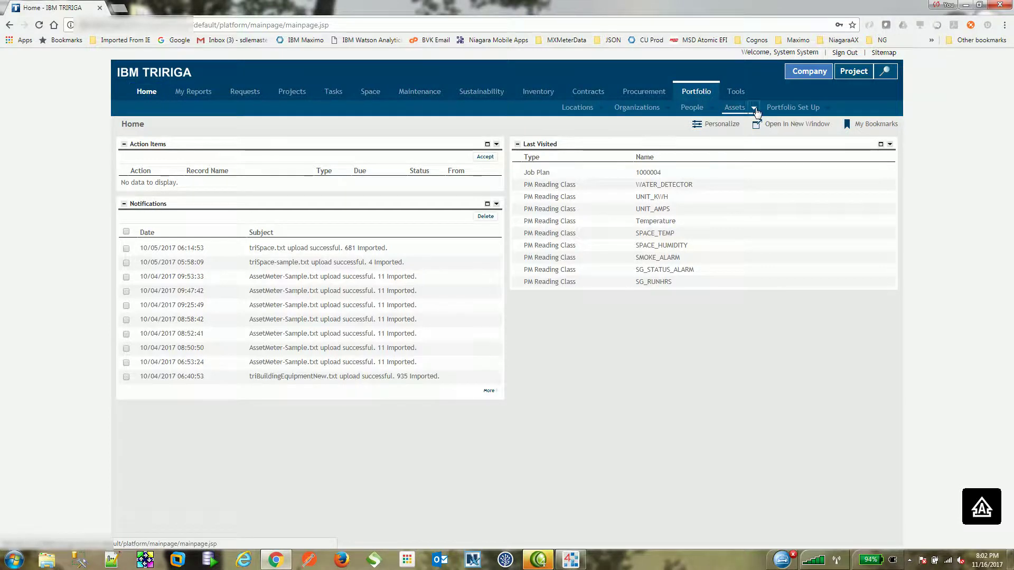
click(755, 108)
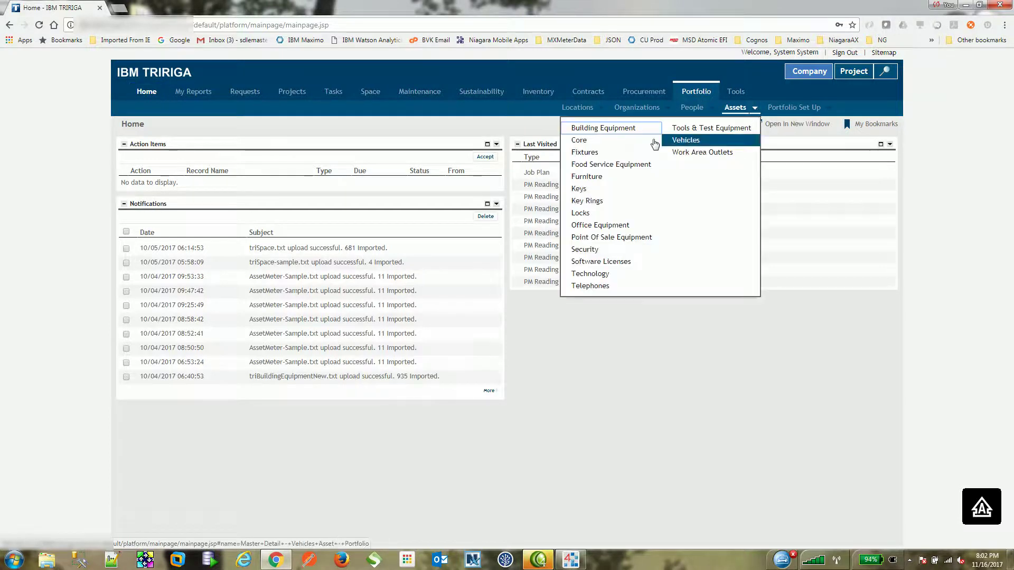
click(599, 133)
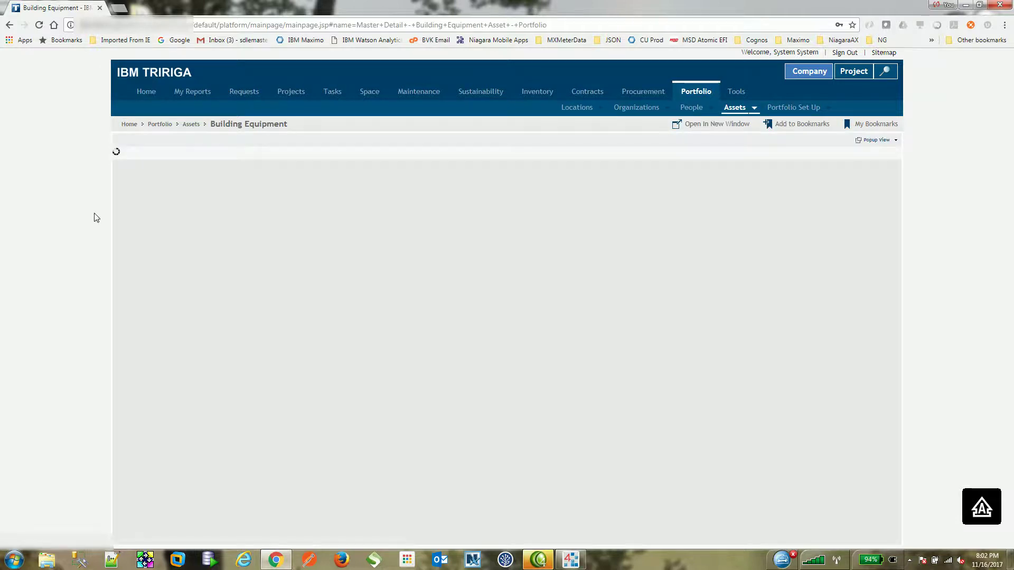
click(183, 211)
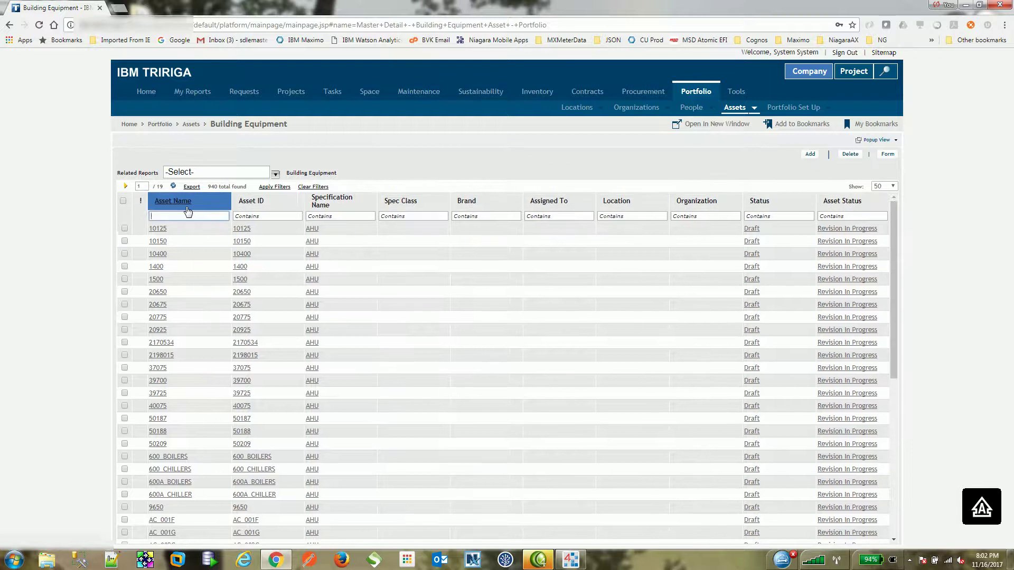
text(AHU)
key(Return)
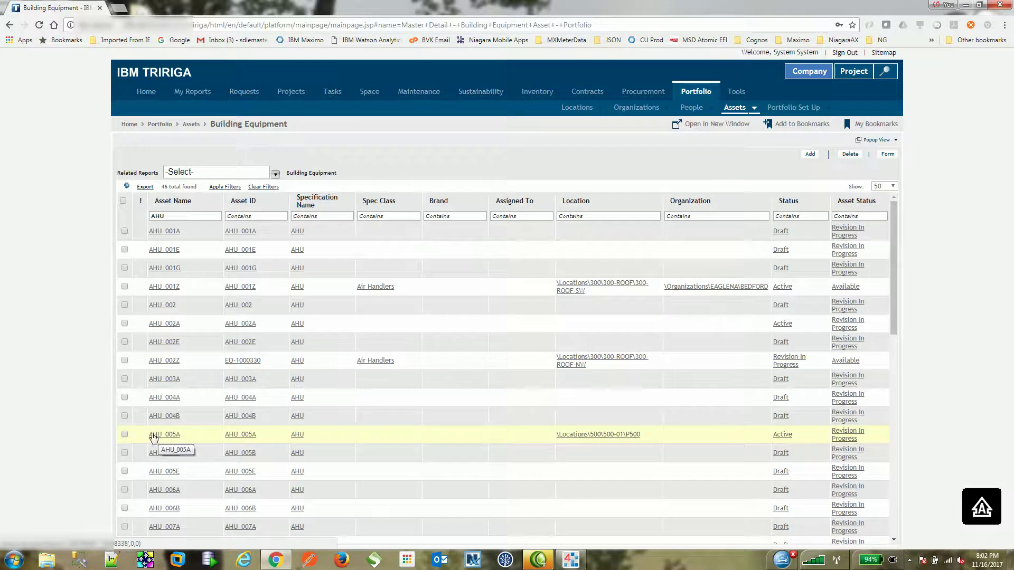
Step: Open the AHU_005A asset record in a maximized window and show its maintenance readings
click(168, 437)
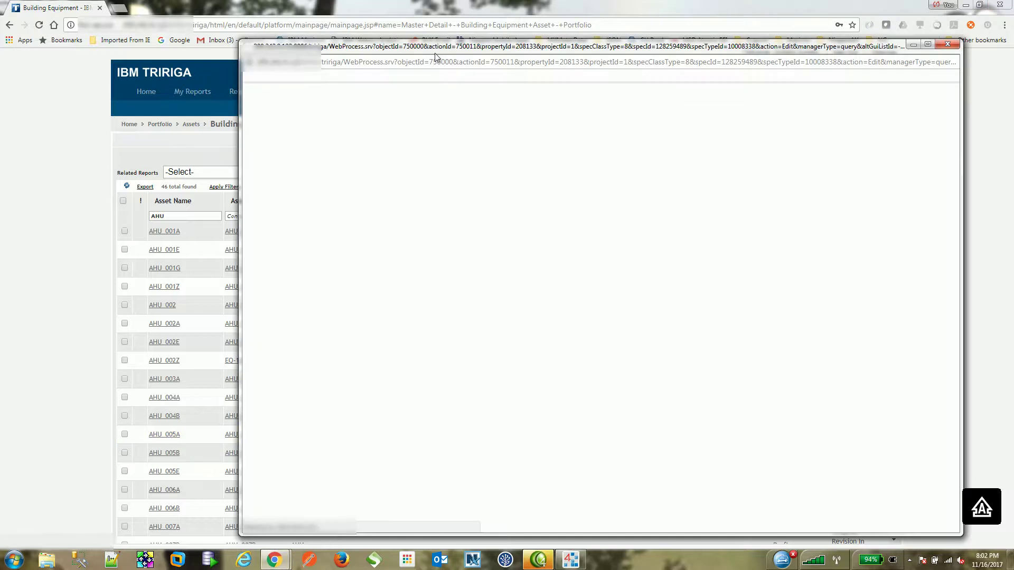
double_click(438, 51)
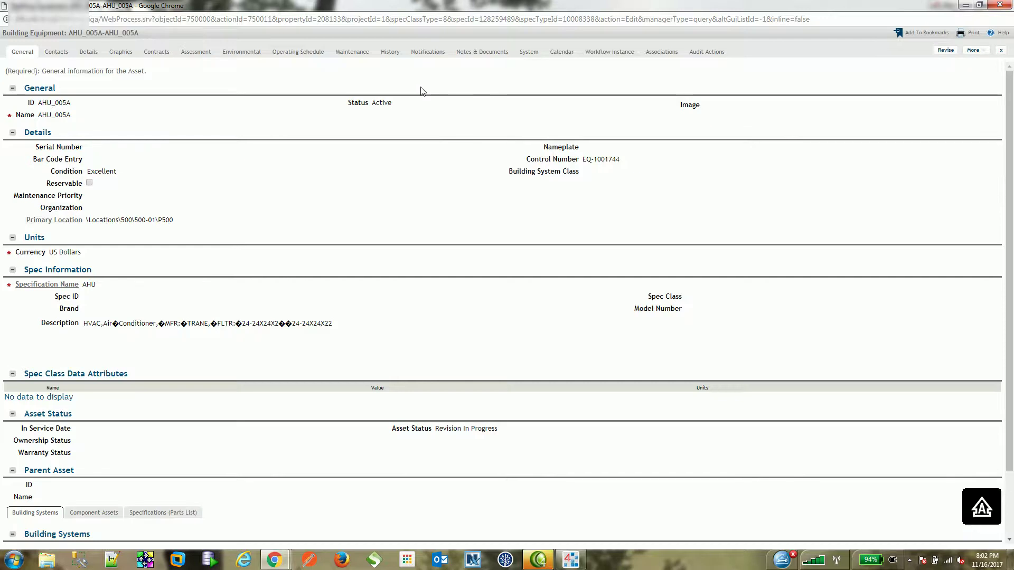
click(353, 53)
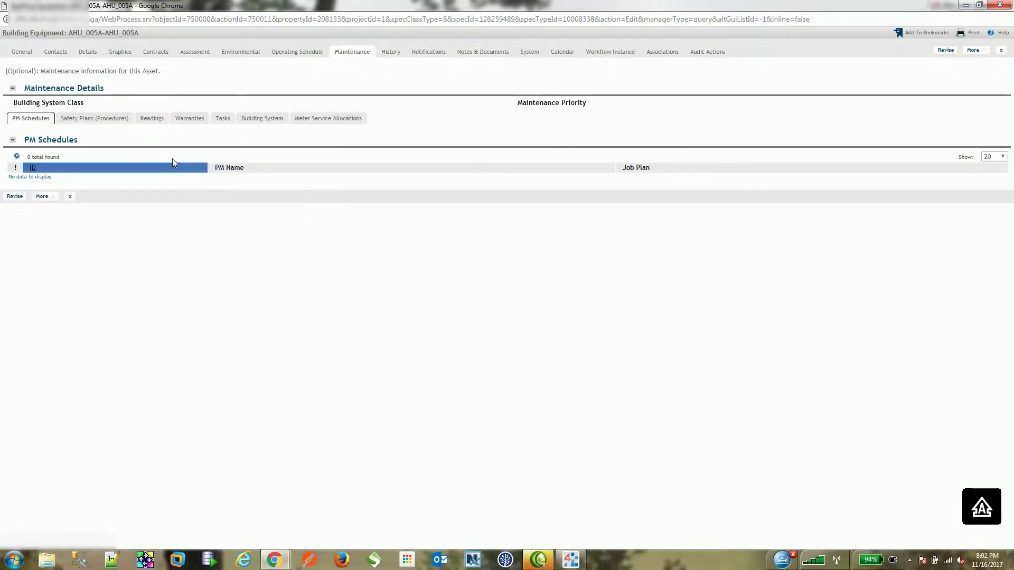
click(152, 121)
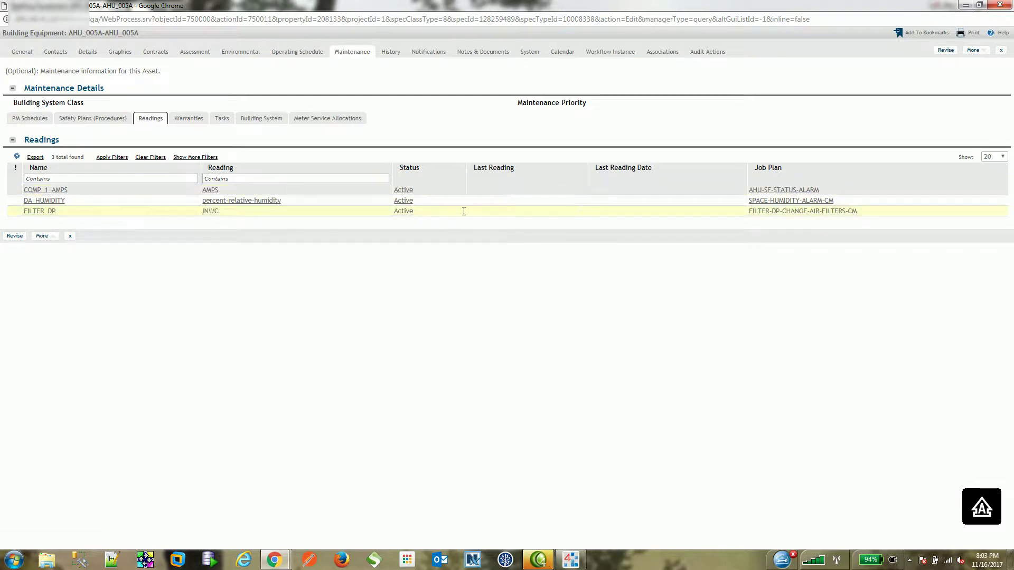
Step: Review the COMP_1_AMPS reading record of AHU_005A, then close both the reading and the asset record
click(51, 192)
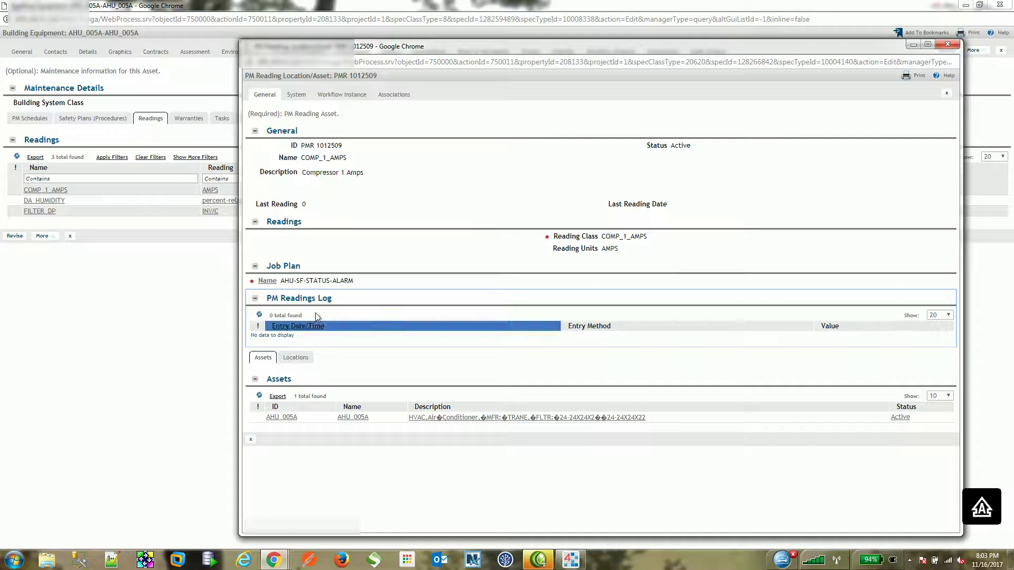
click(948, 94)
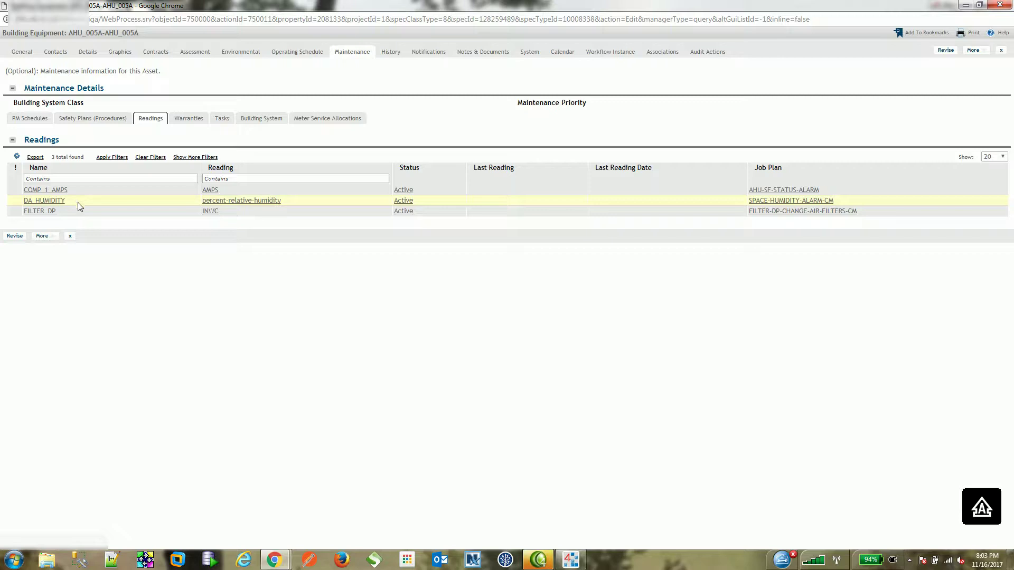
click(1000, 50)
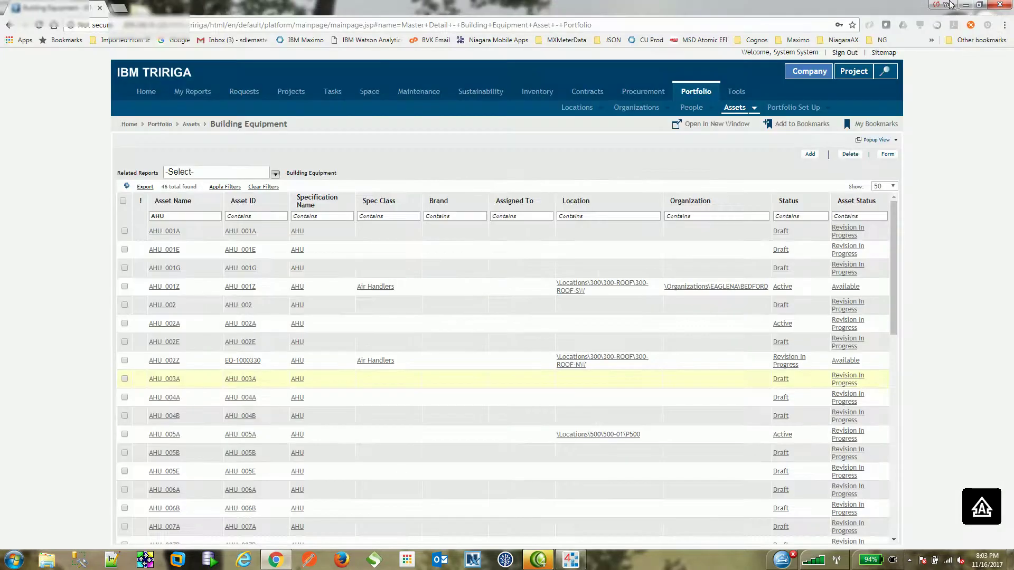
Step: Switch to JENEsys ProBuilder and connect to the local host's platform with the remembered credentials
click(966, 7)
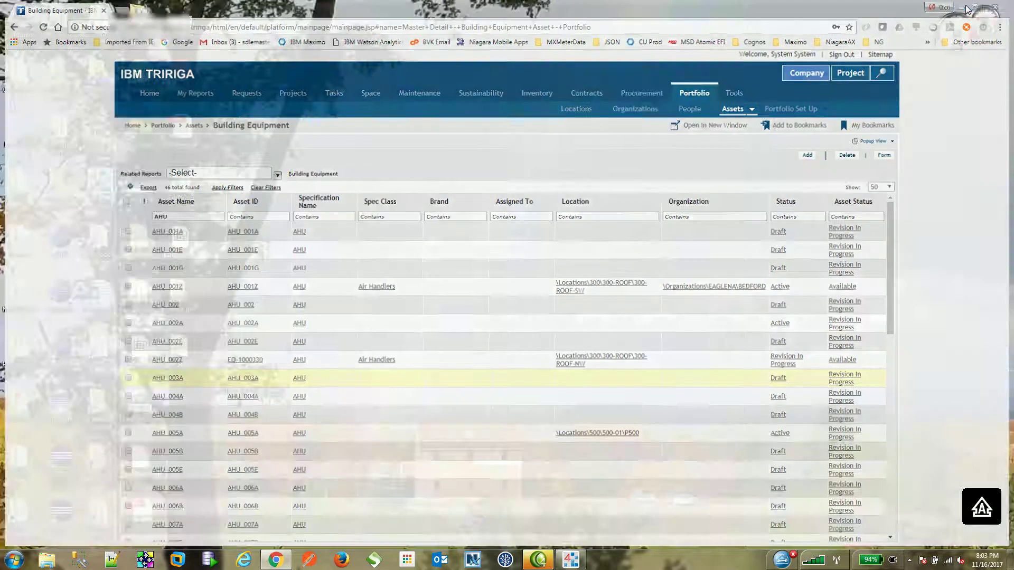
click(93, 182)
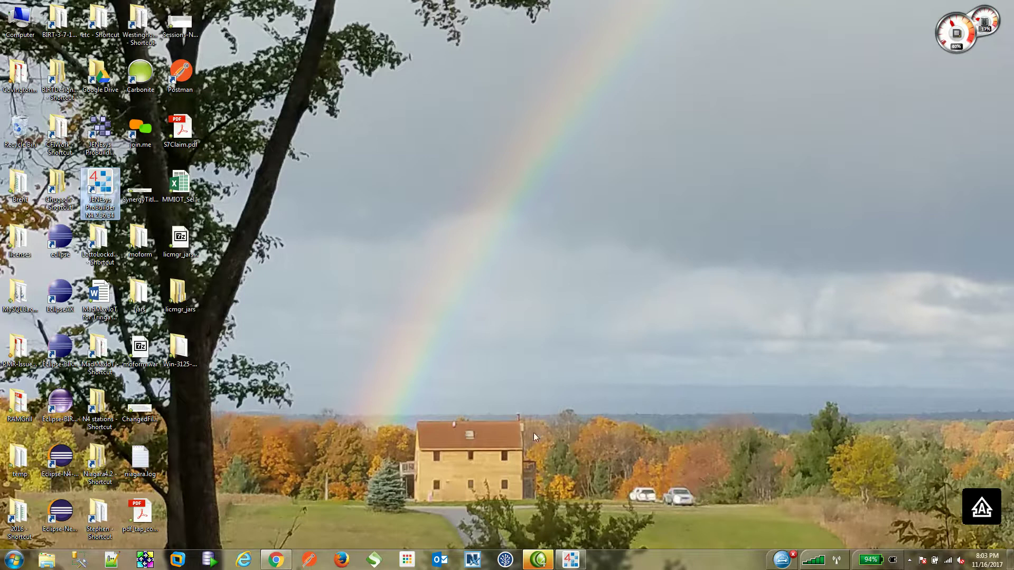
click(577, 565)
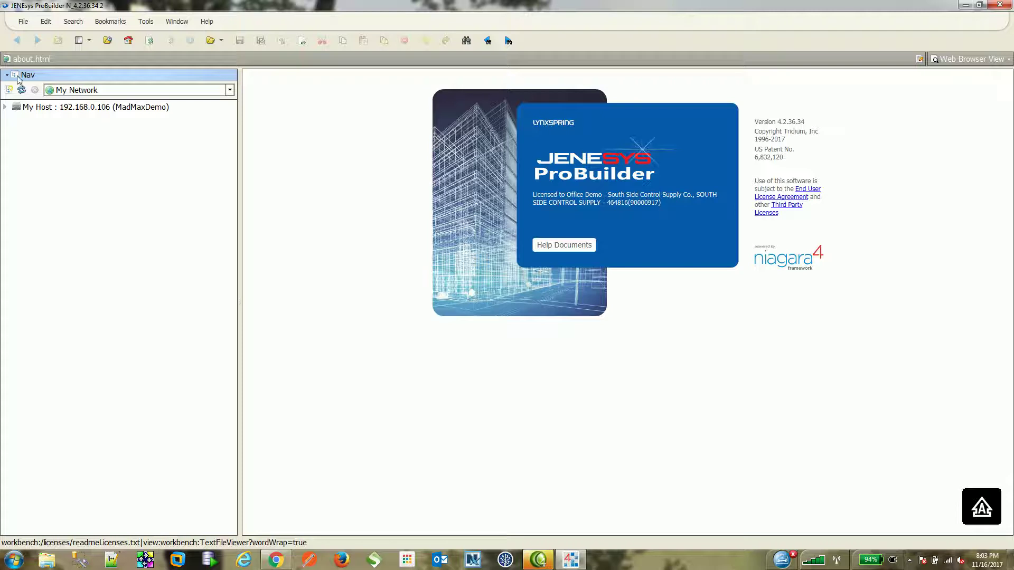
click(38, 109)
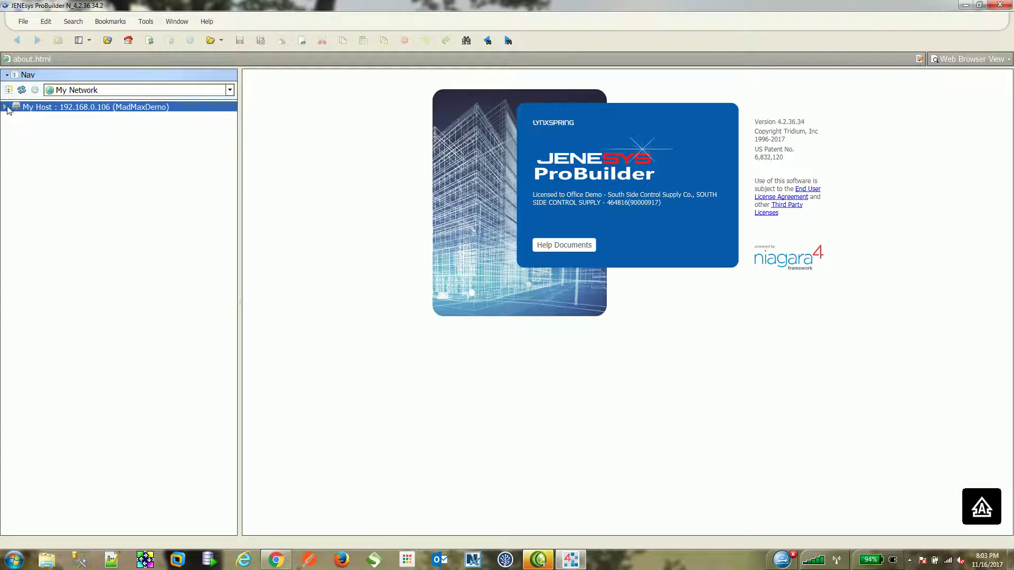
click(5, 108)
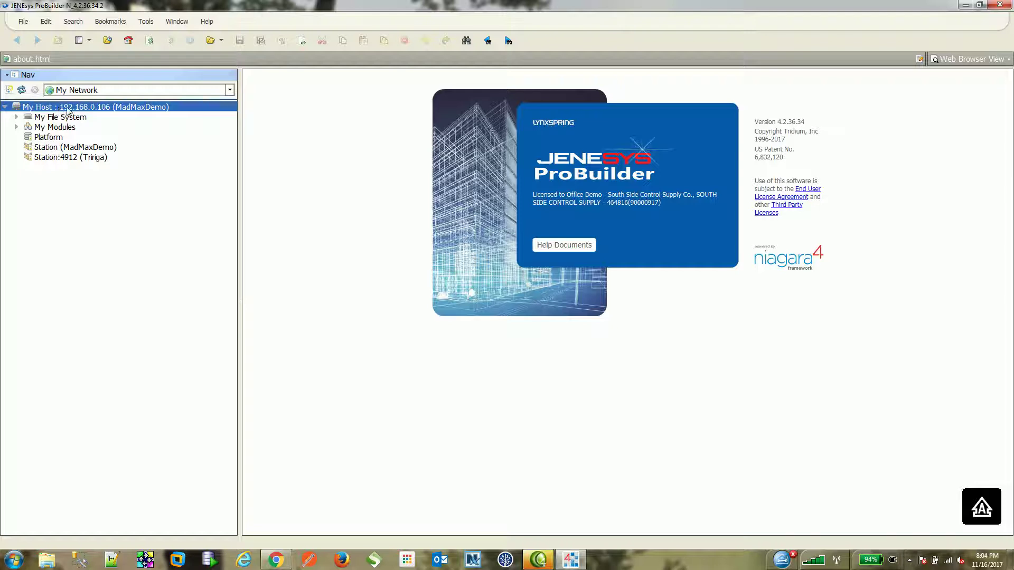
double_click(45, 136)
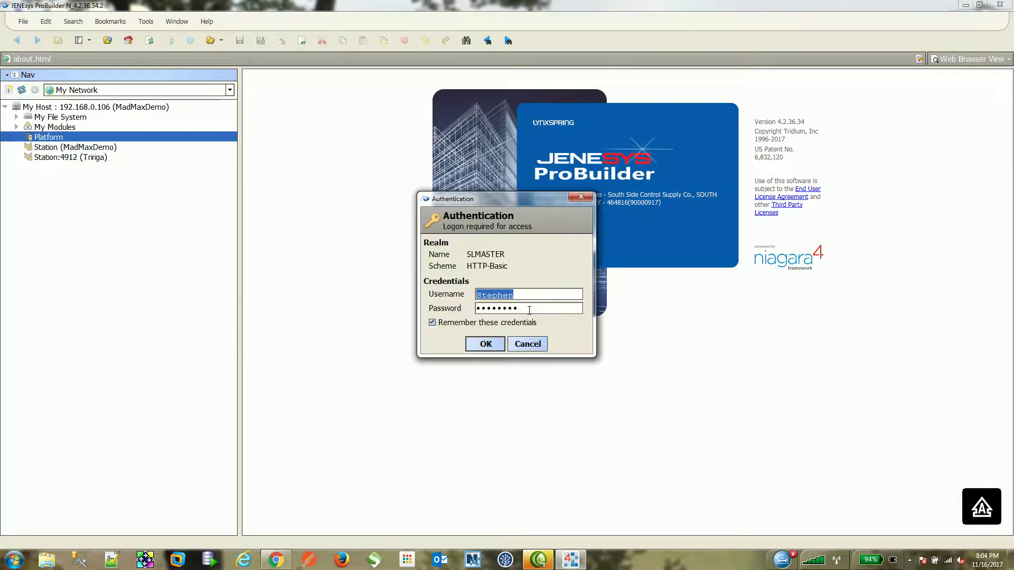
click(483, 345)
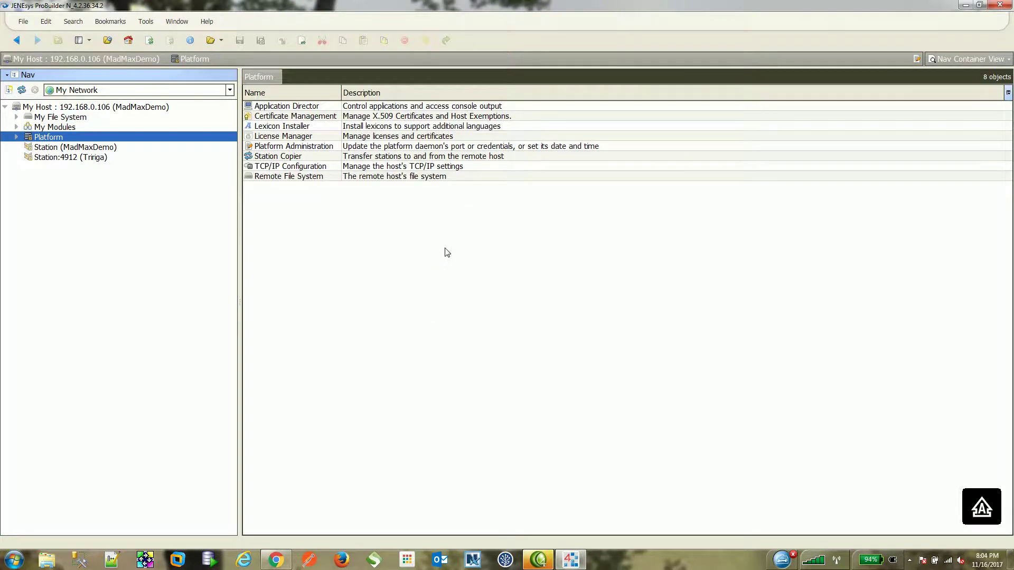
Step: Open the platform's Application Director and start the Tririga station
click(279, 106)
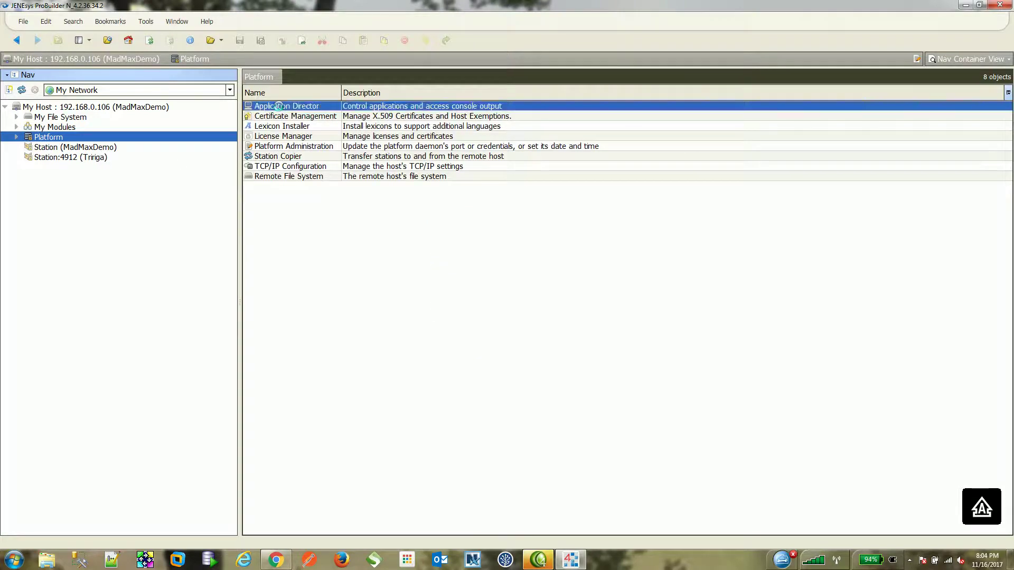
double_click(279, 106)
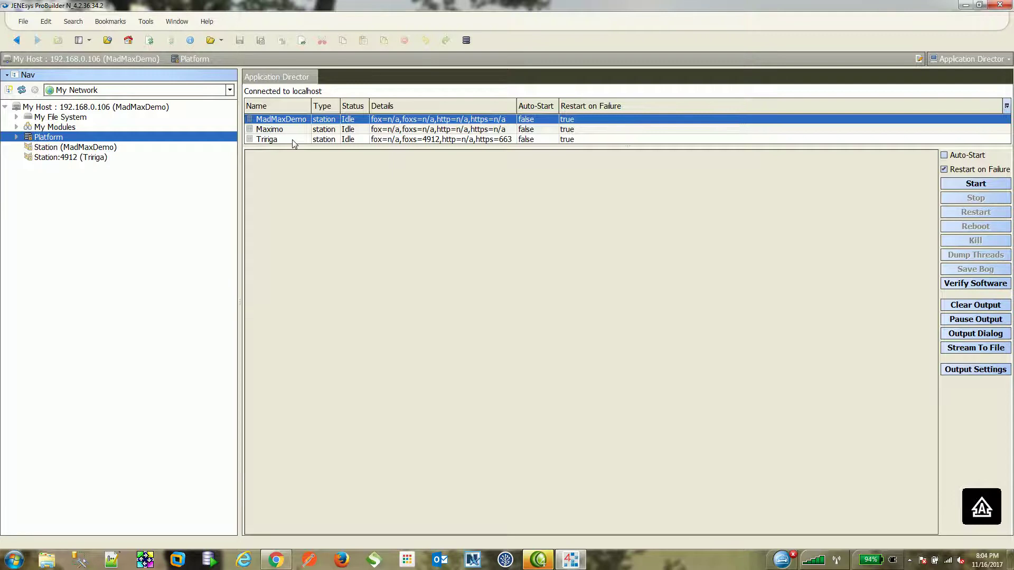
click(292, 139)
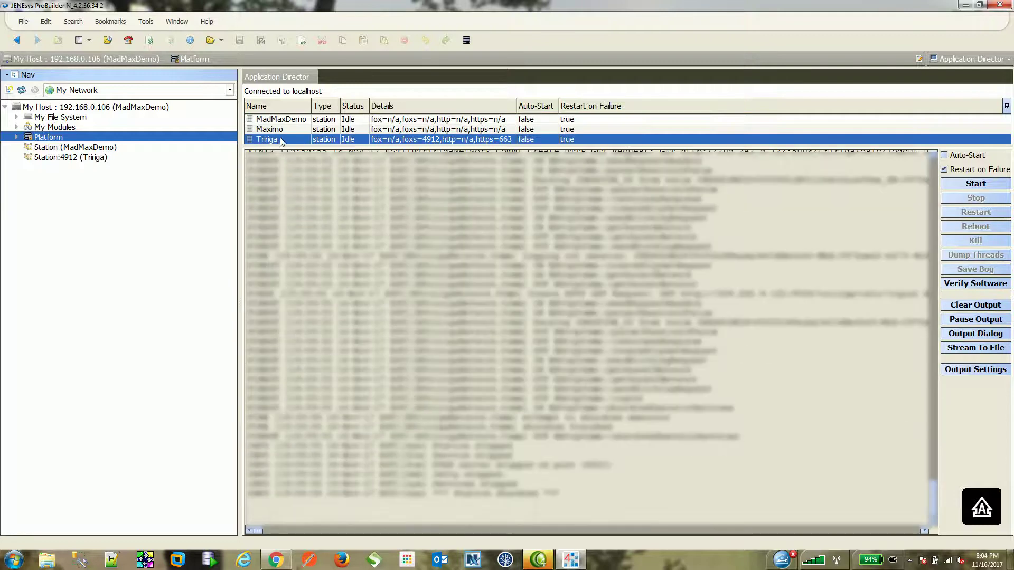
click(965, 183)
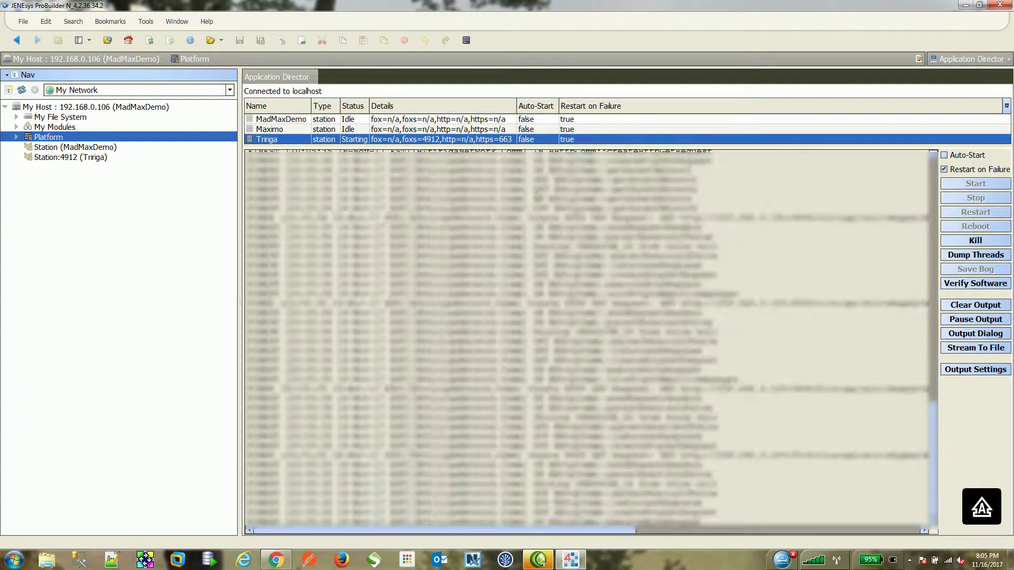
Step: Open the Tririga station in a separate tab and expand its configuration tree down to the drivers
key(ctrl+t)
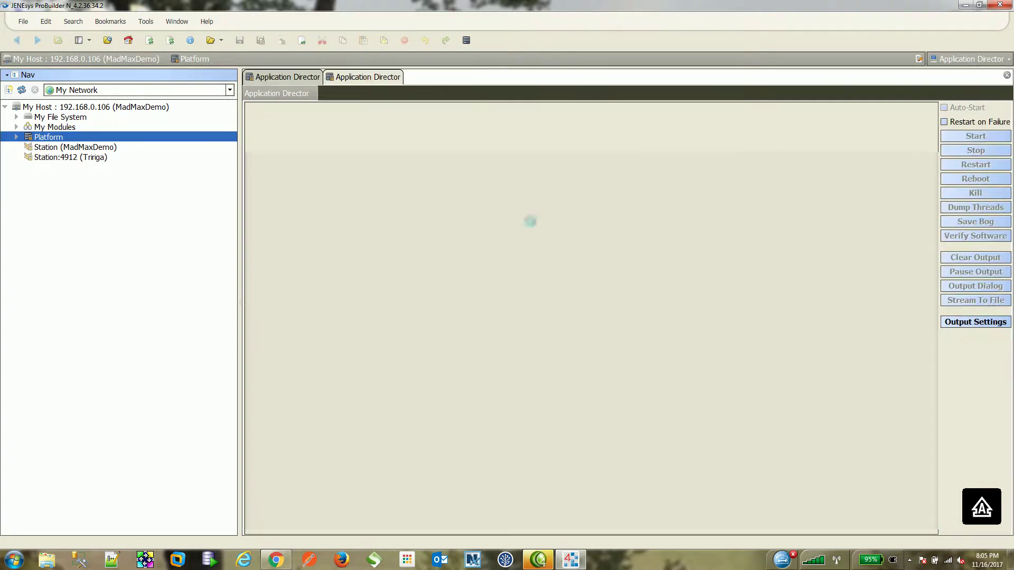
click(67, 158)
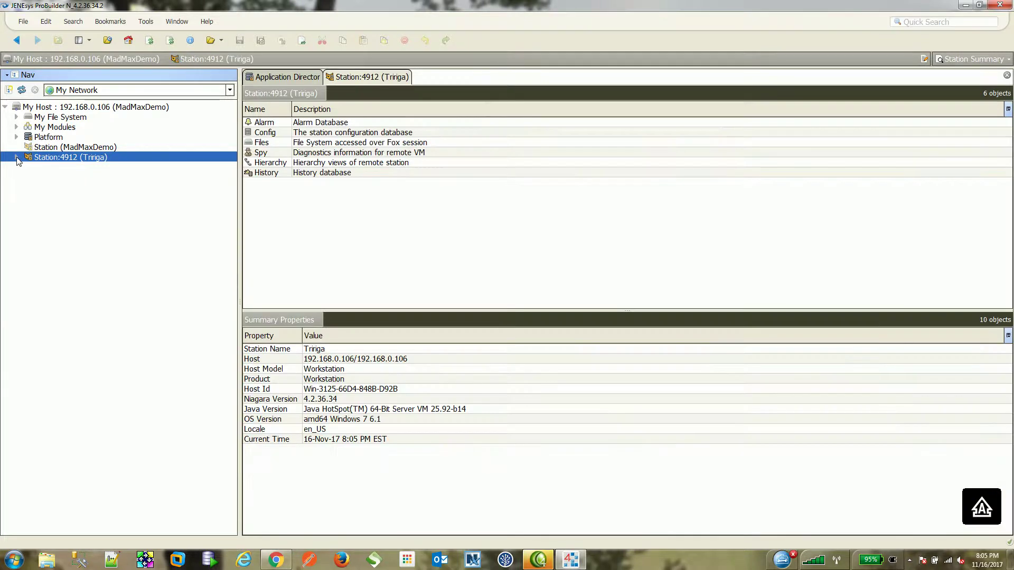
click(16, 157)
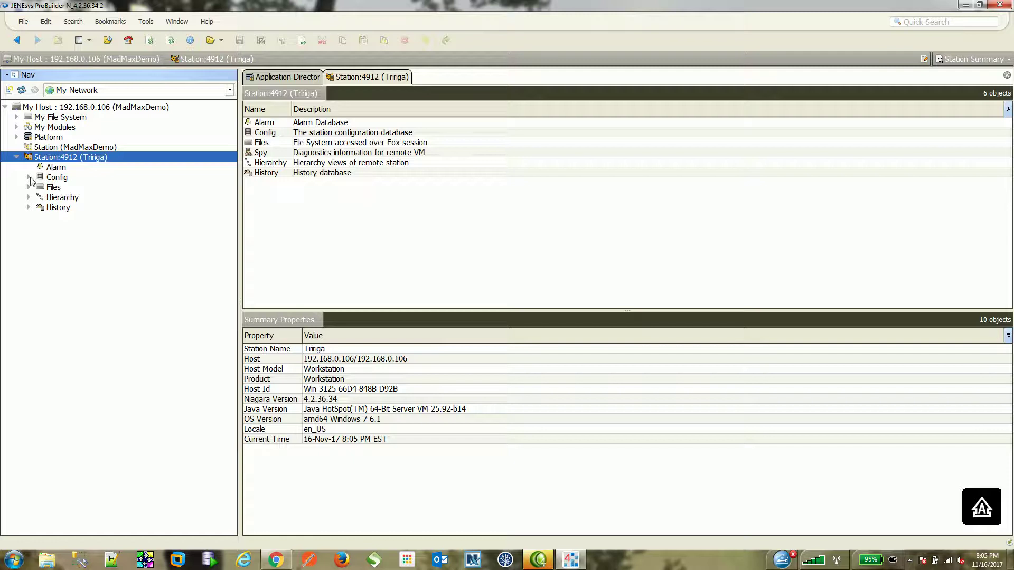
click(29, 178)
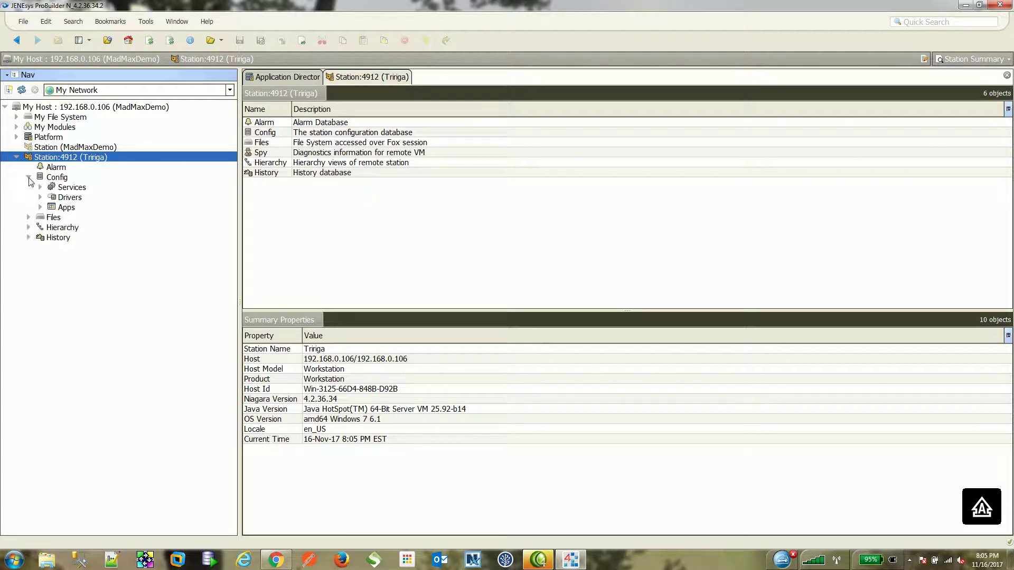
click(40, 197)
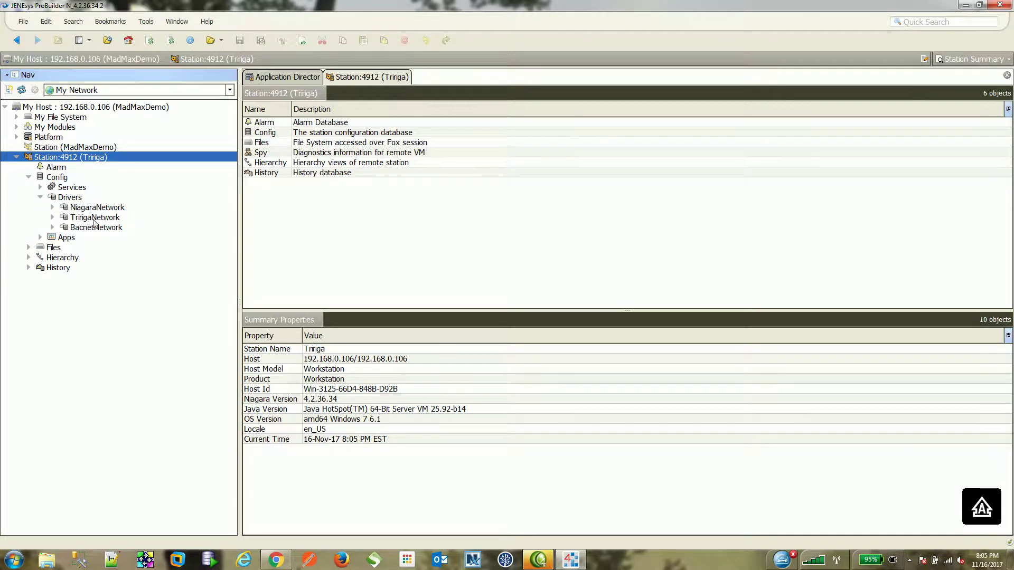
Step: Open the TririgaNetwork driver's property sheet and expand its IP address settings
click(124, 209)
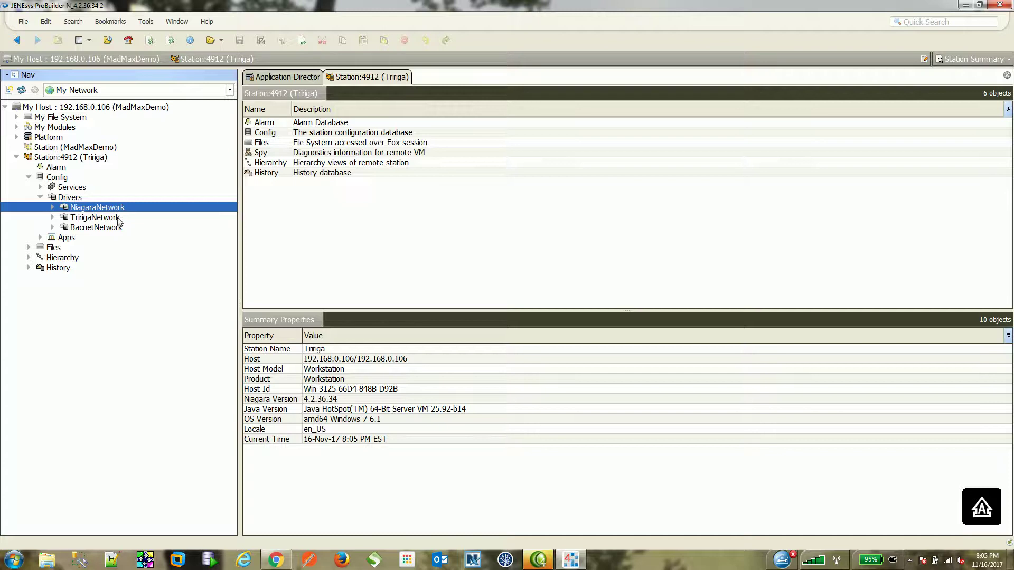
click(119, 219)
click(114, 231)
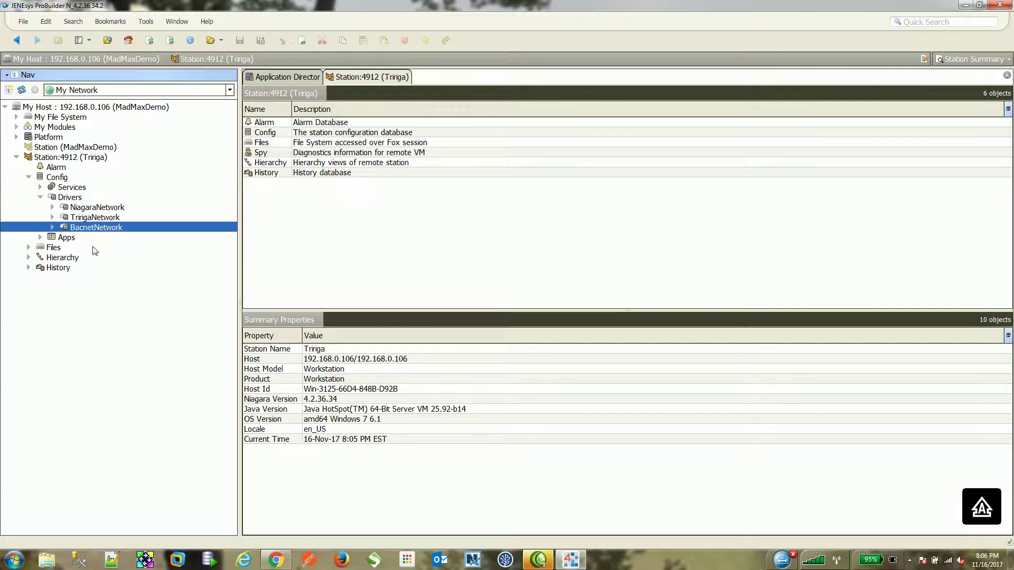
click(109, 220)
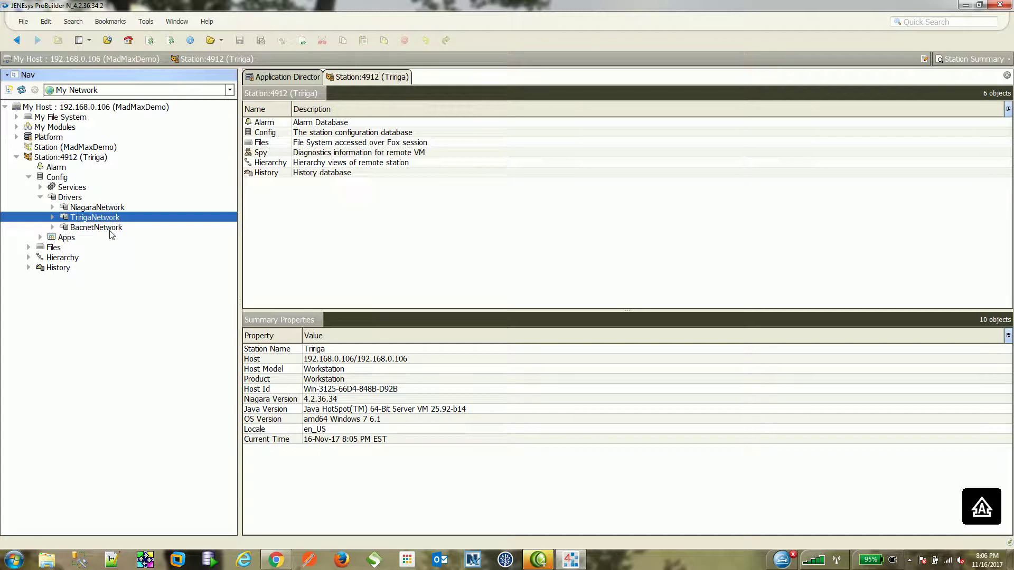
click(111, 230)
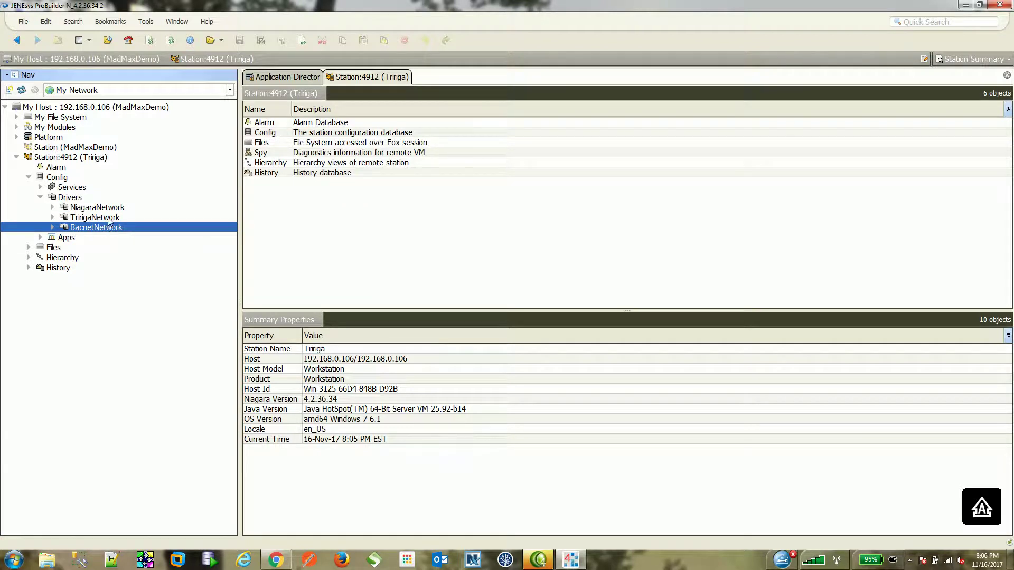
click(110, 220)
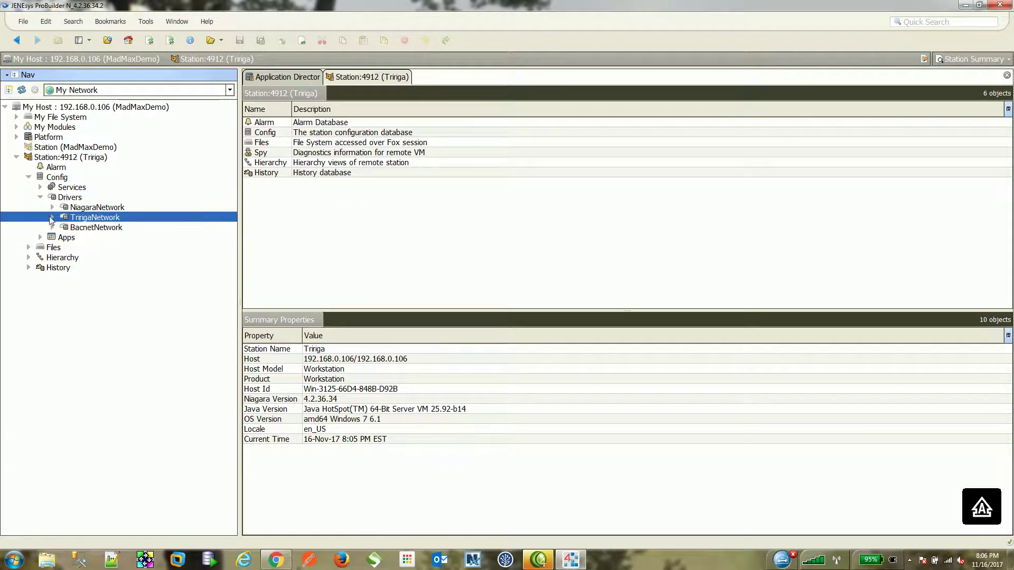
double_click(86, 218)
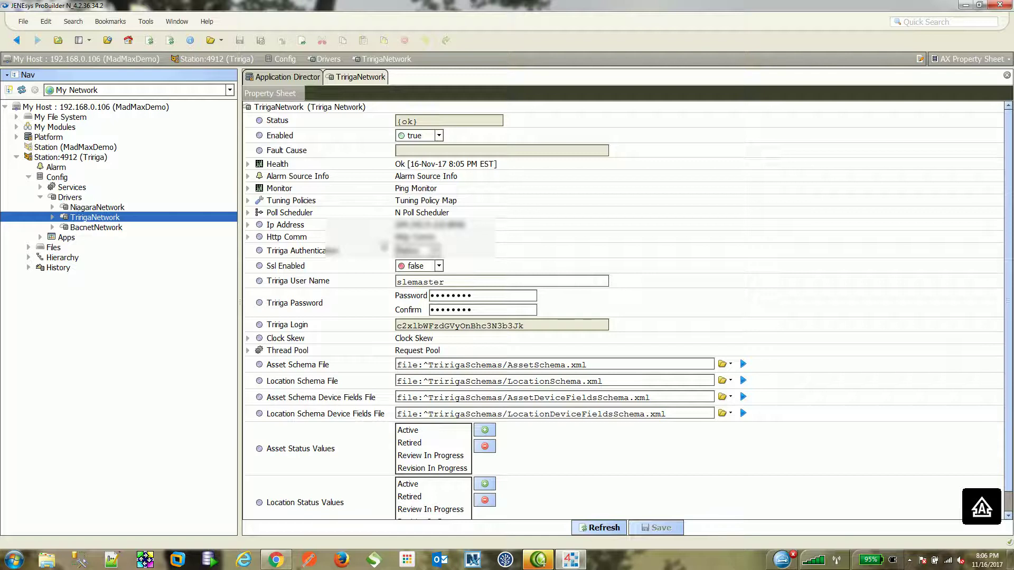
click(248, 224)
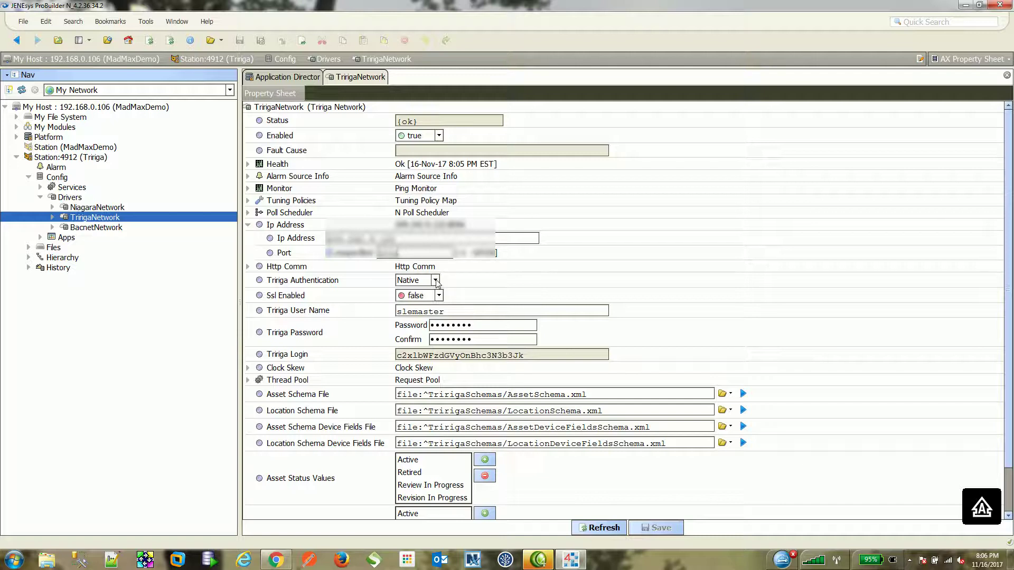
Step: Examine the TririgaNetwork's user name, schema file and status value settings
double_click(447, 311)
click(425, 312)
scroll(458, 349, down, 3)
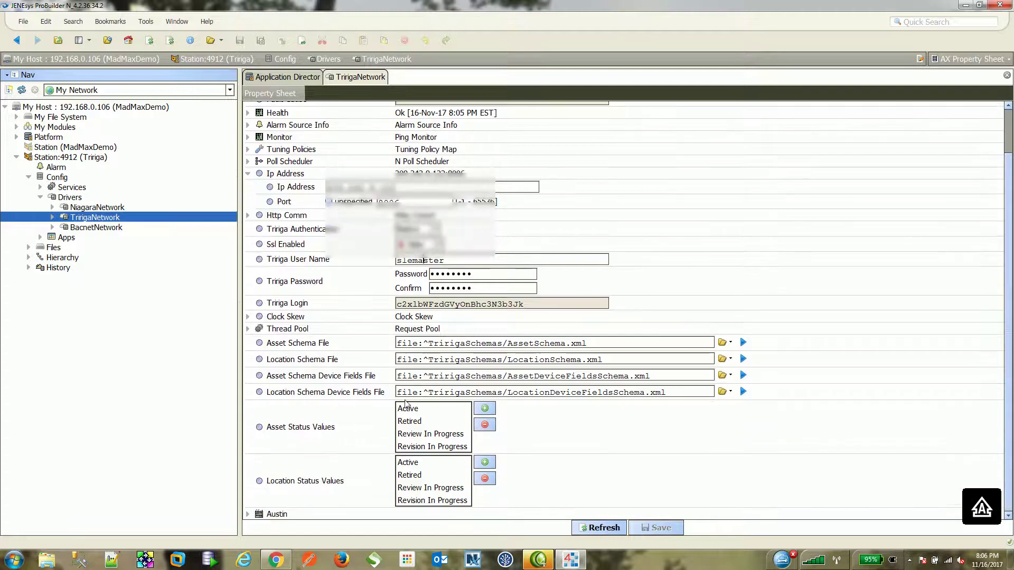
scroll(406, 290, up, 3)
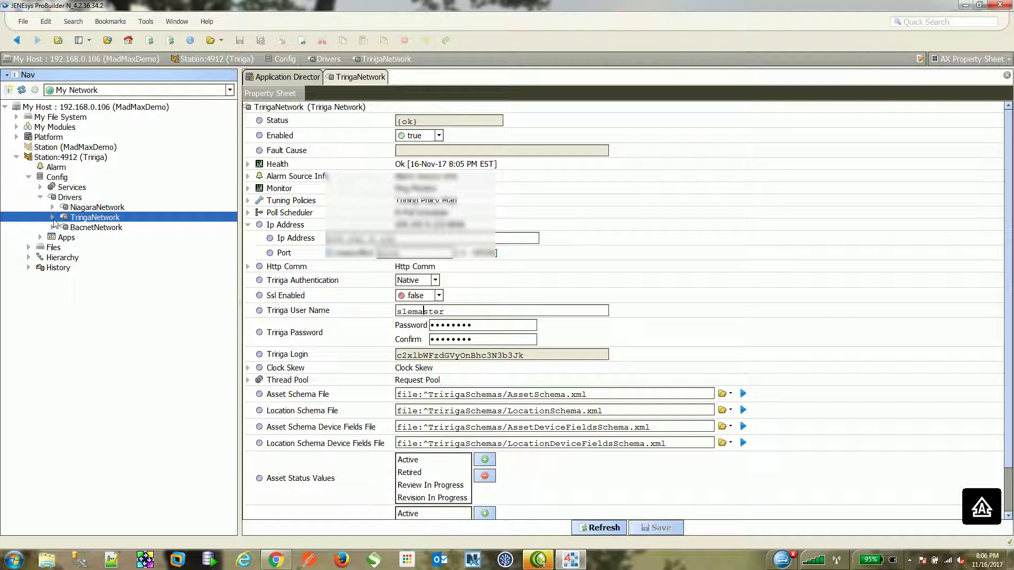
Step: Expand TririgaNetwork down through Austin and Assets to the AHUs folder and open that folder's device manager
click(52, 218)
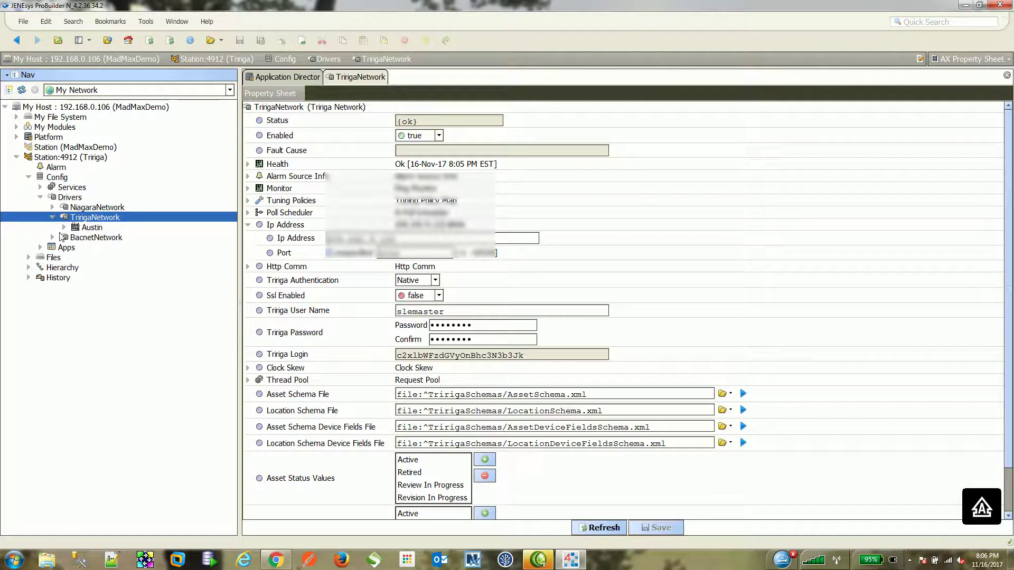
click(92, 229)
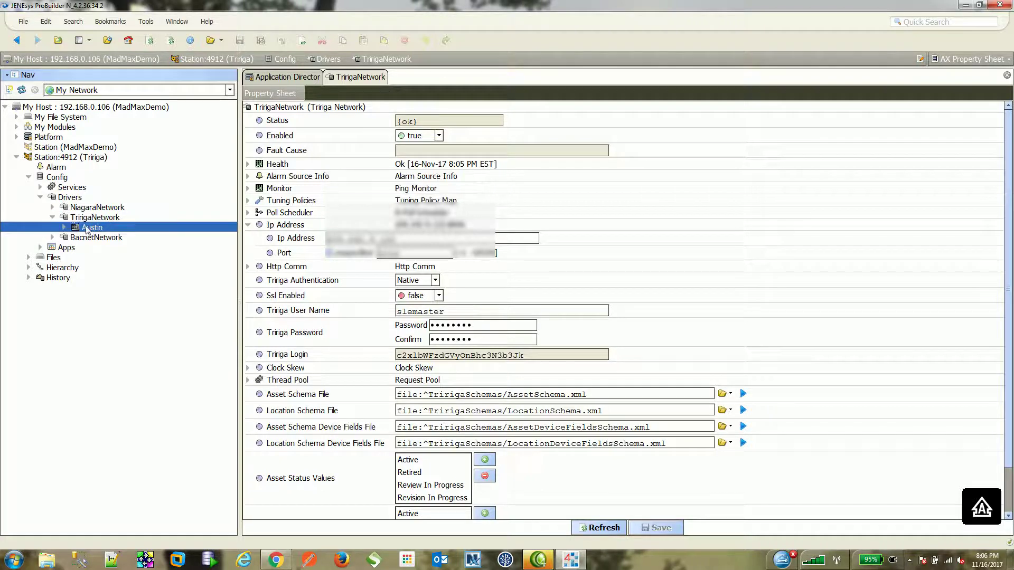
click(64, 227)
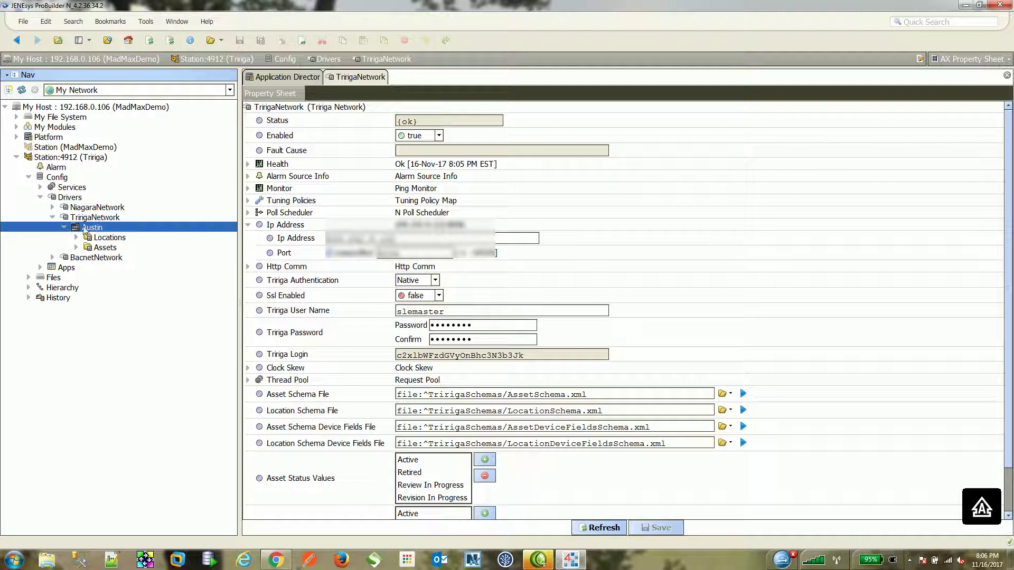
click(104, 249)
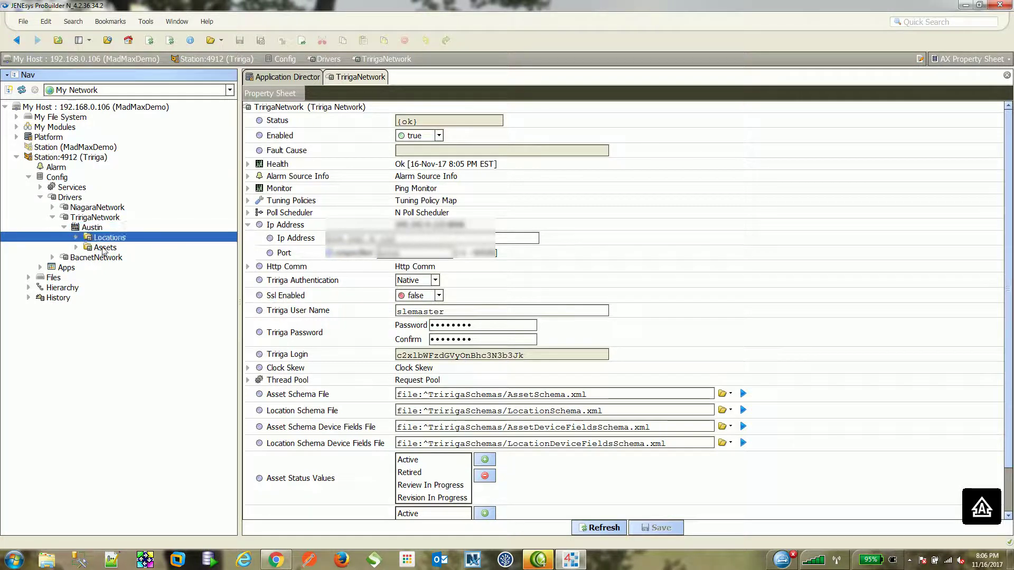
click(77, 247)
click(115, 257)
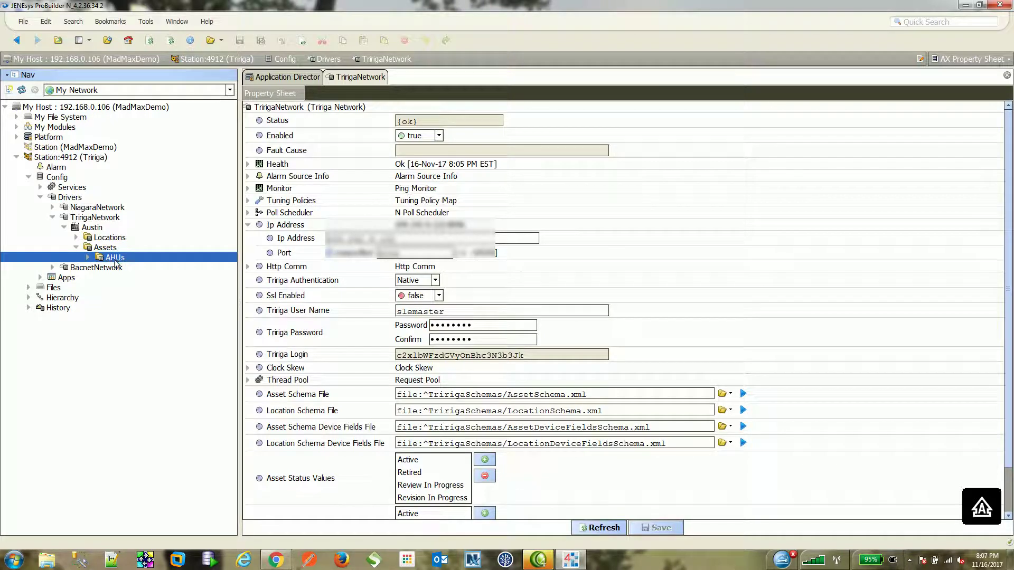
click(88, 258)
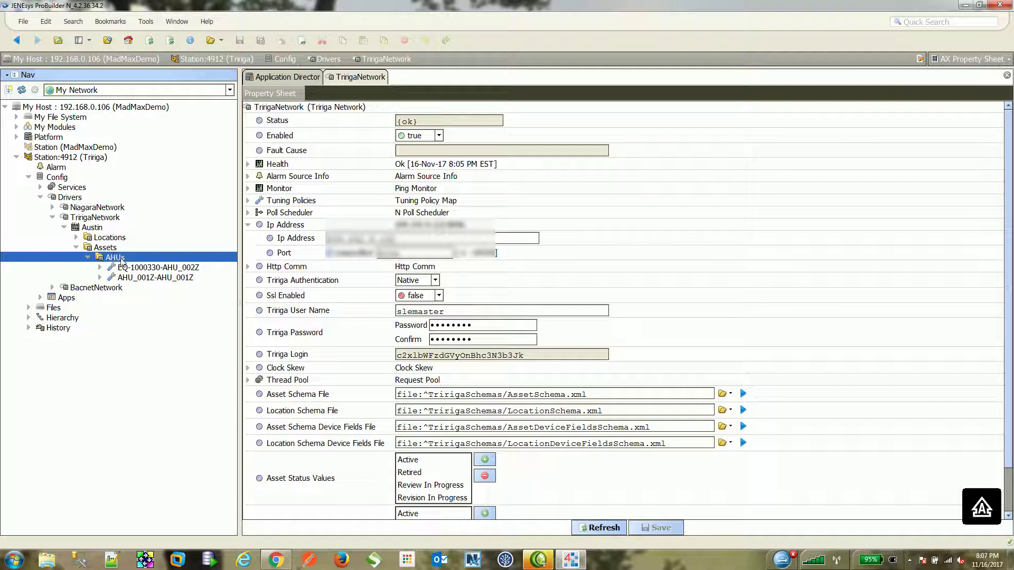
double_click(109, 257)
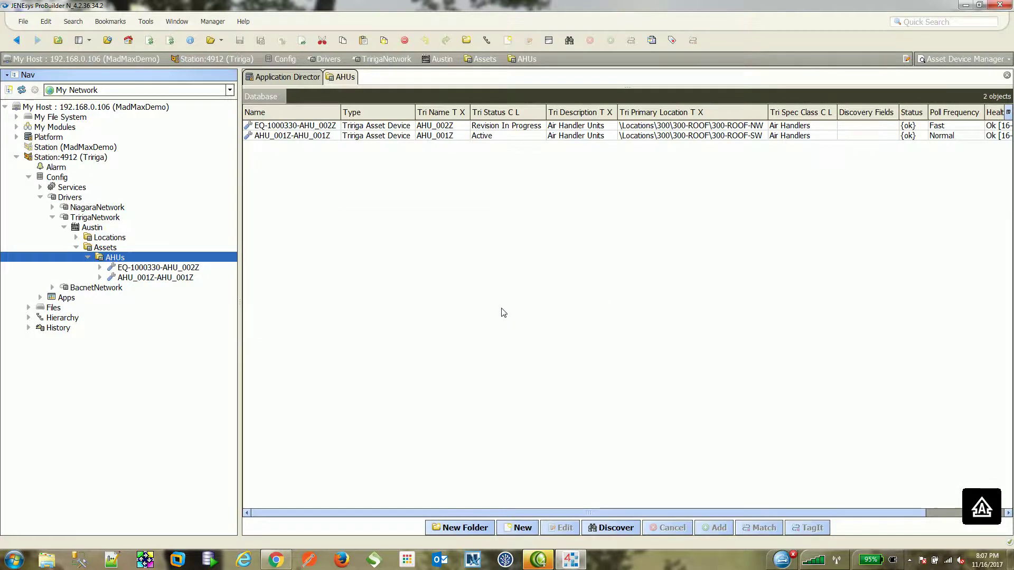
Step: Discover asset devices whose triNameTX equals AHU_005%, enlarging the discovery preferences to see all criteria
click(612, 528)
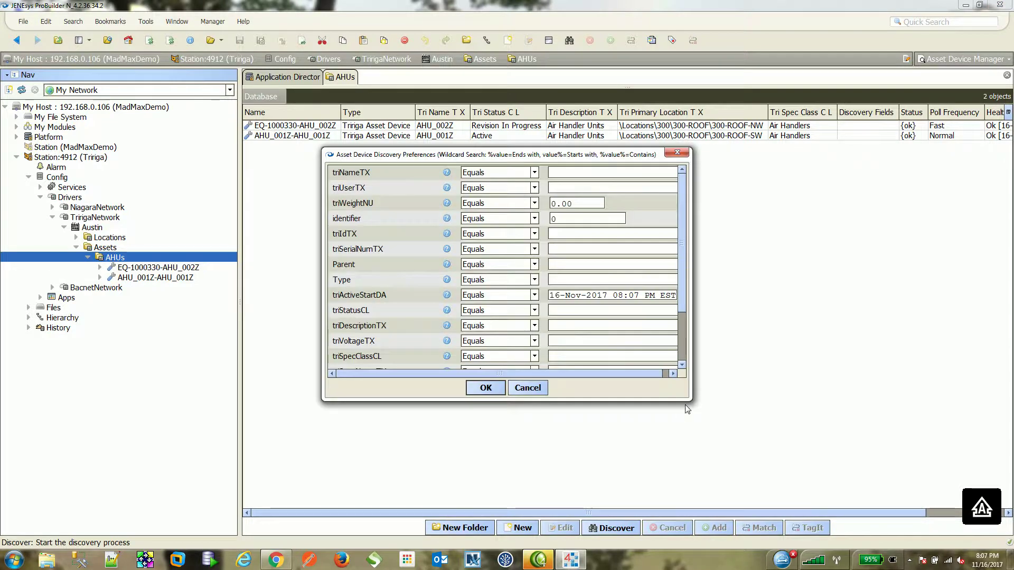
drag(690, 404, 768, 478)
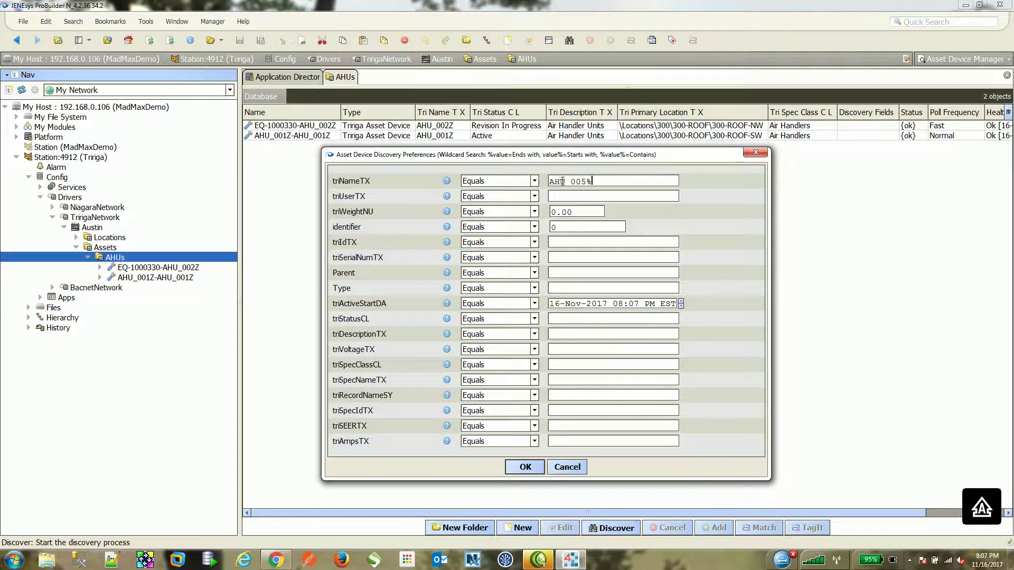
key(Return)
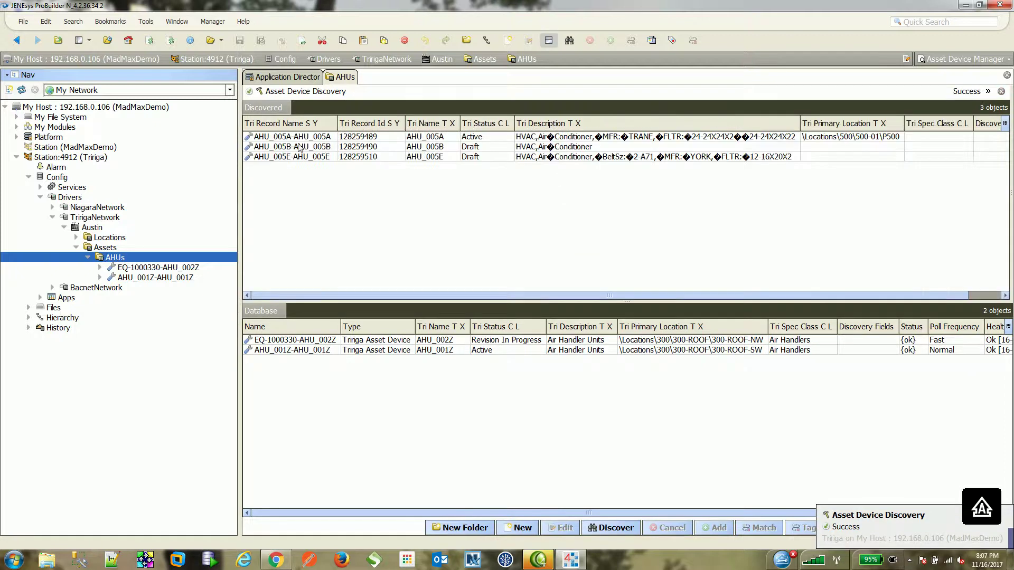
Step: Add the discovered AHU_005A-AHU_005A asset device to the AHUs database with its proposed settings
click(325, 138)
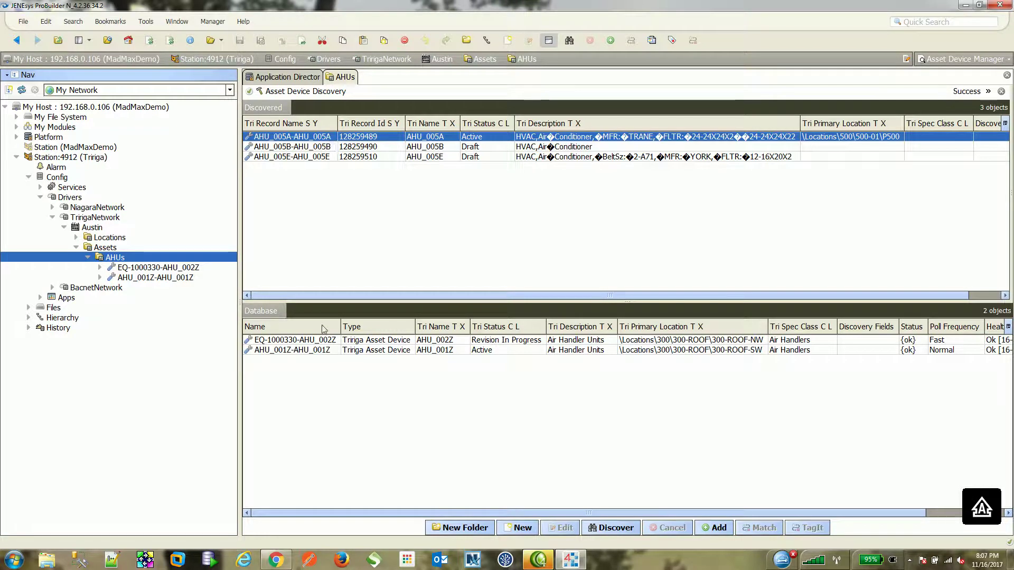
drag(323, 329, 308, 351)
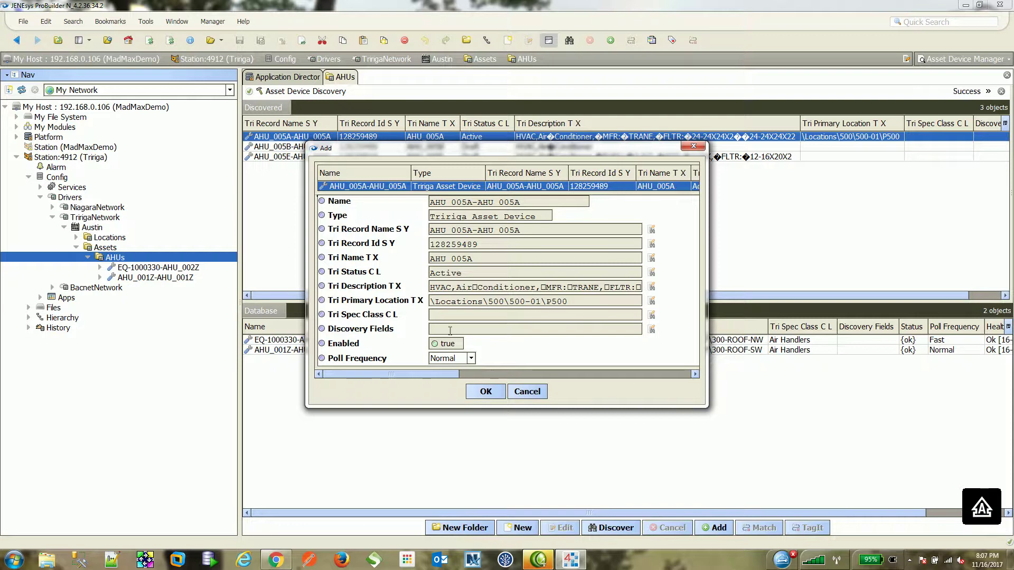
drag(708, 408, 729, 463)
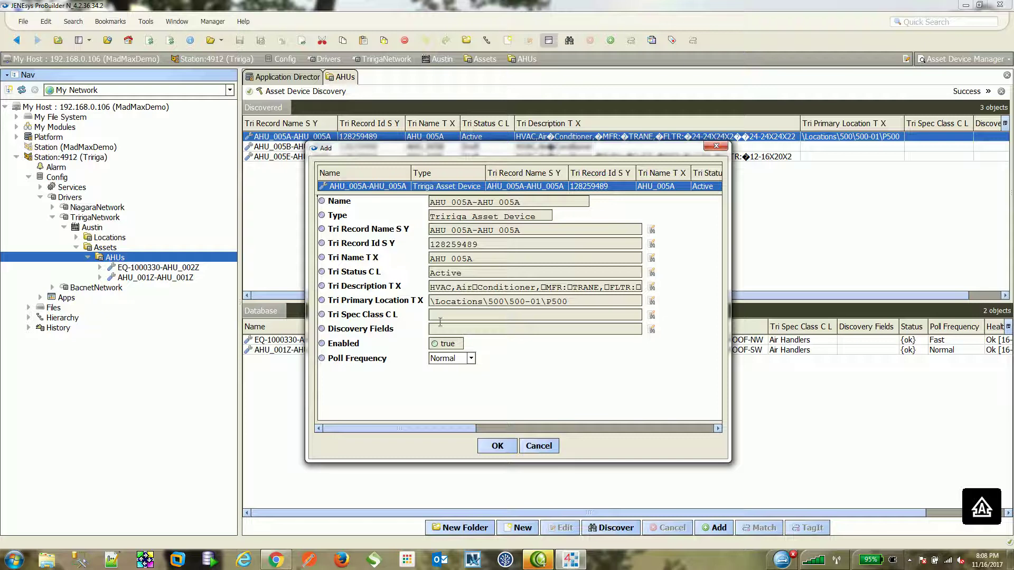
click(495, 448)
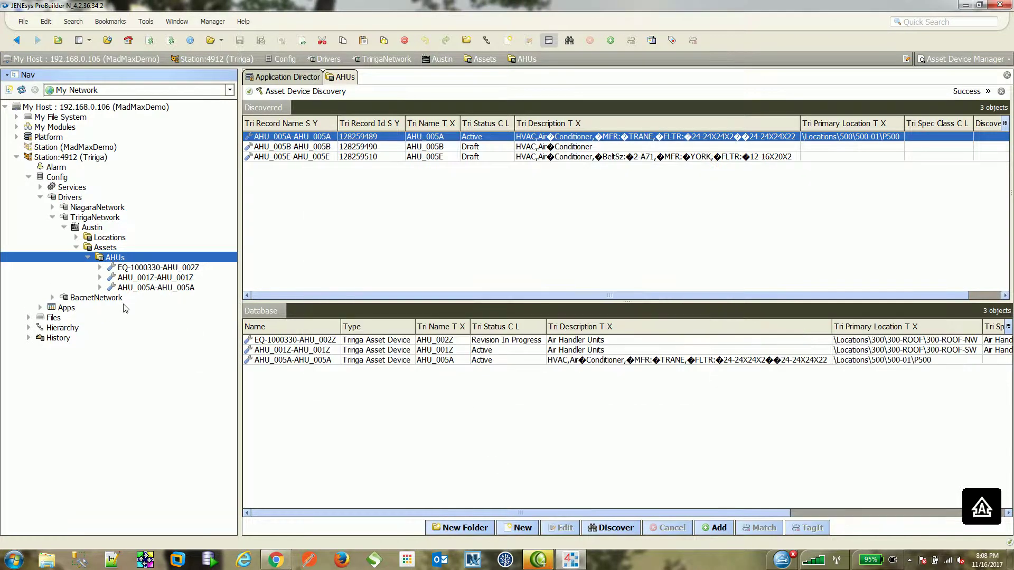
Step: Expand the AHU_005A-AHU_005A device, open its property sheet and show its health details
click(153, 288)
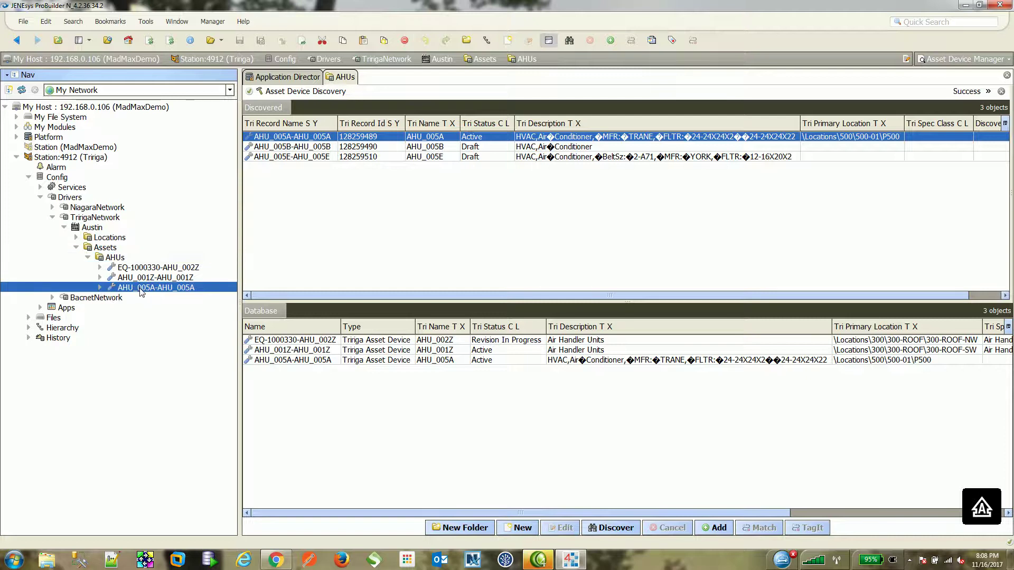
click(100, 288)
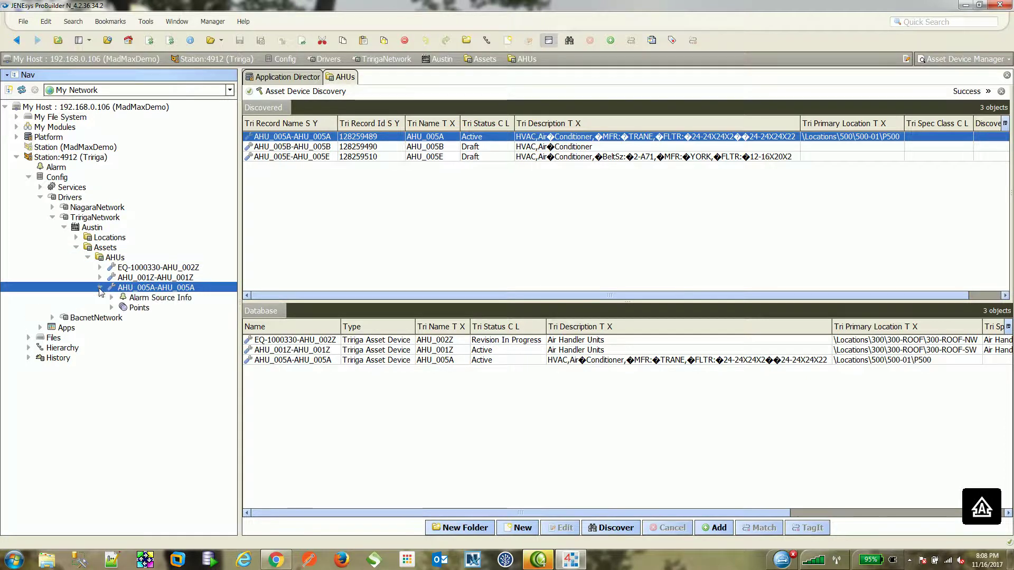
double_click(155, 289)
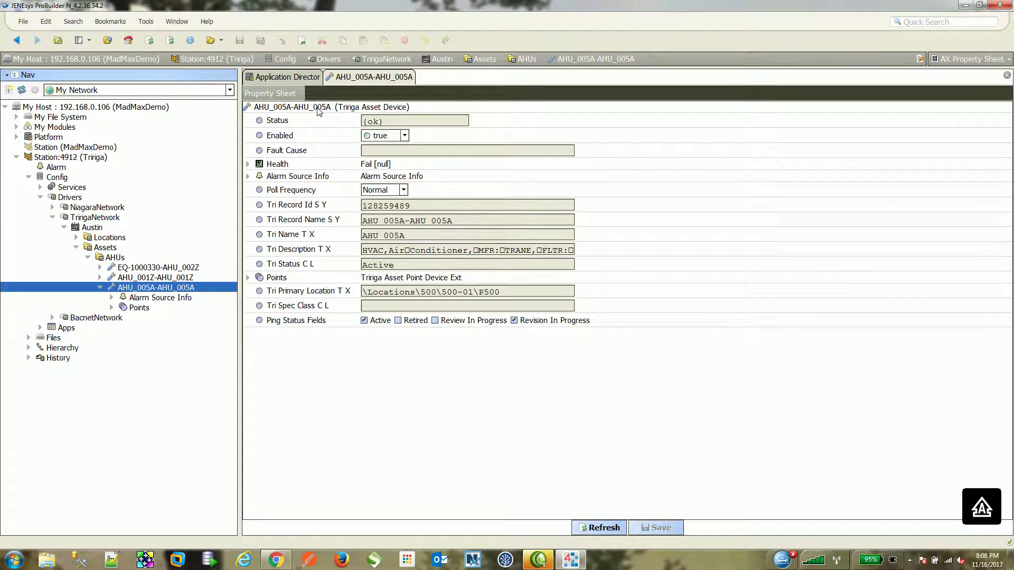
click(401, 120)
click(249, 165)
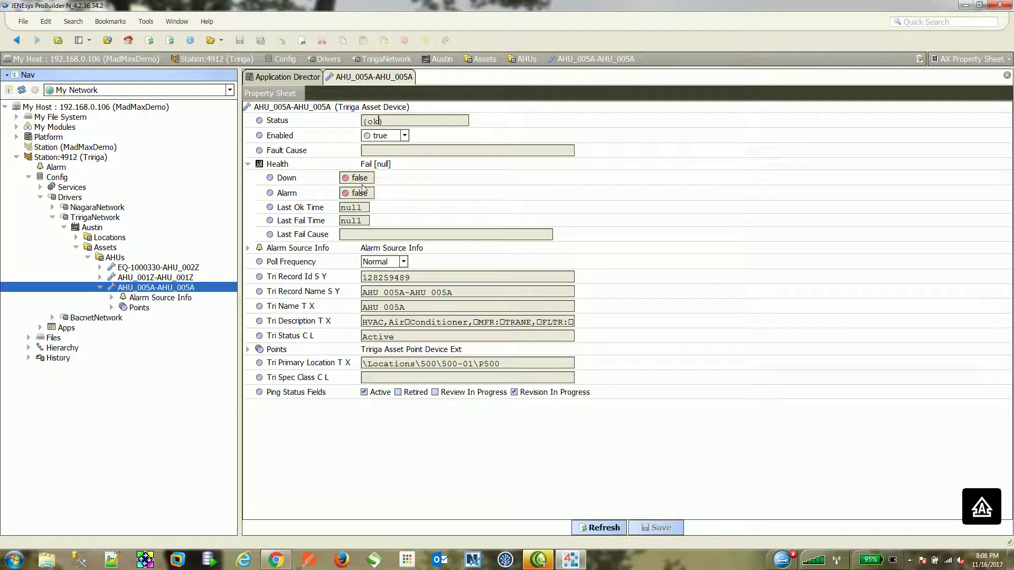
Step: Ping the AHU_005A-AHU_005A device to update its health
right_click(151, 290)
mouse_move(200, 195)
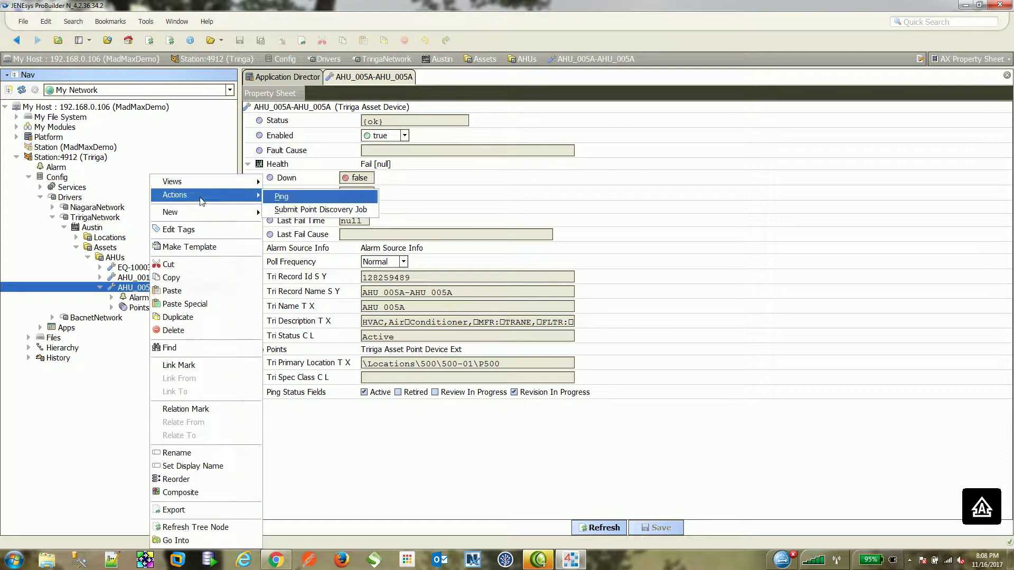
click(292, 198)
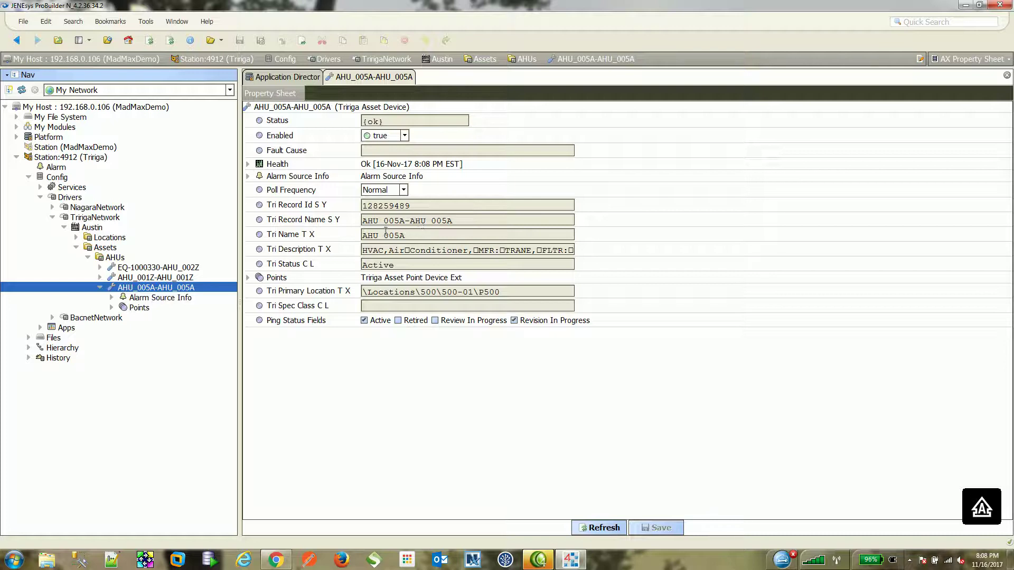
Step: Open the point manager of AHU_005A-AHU_005A and discover the asset's points
click(143, 310)
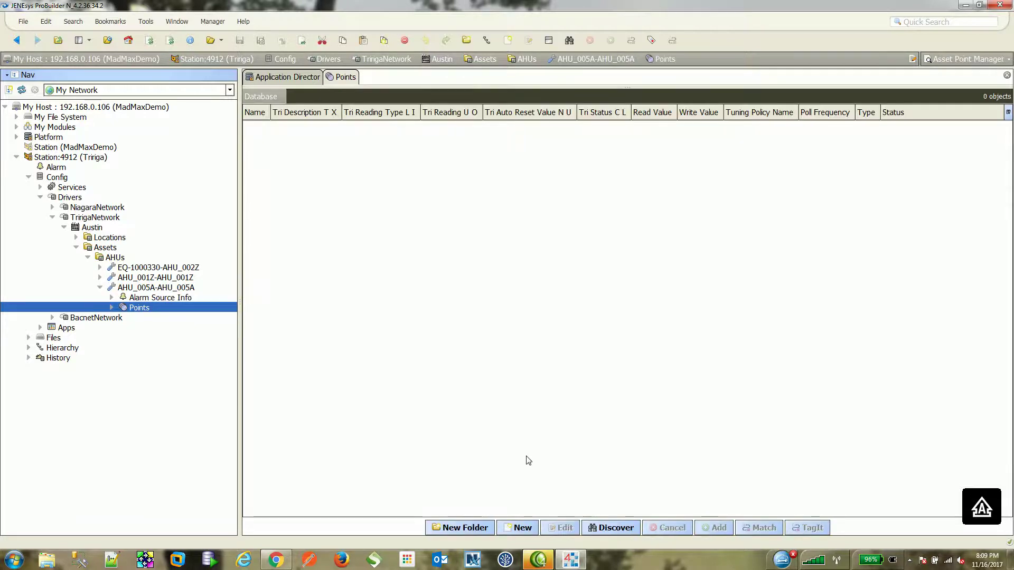
click(609, 528)
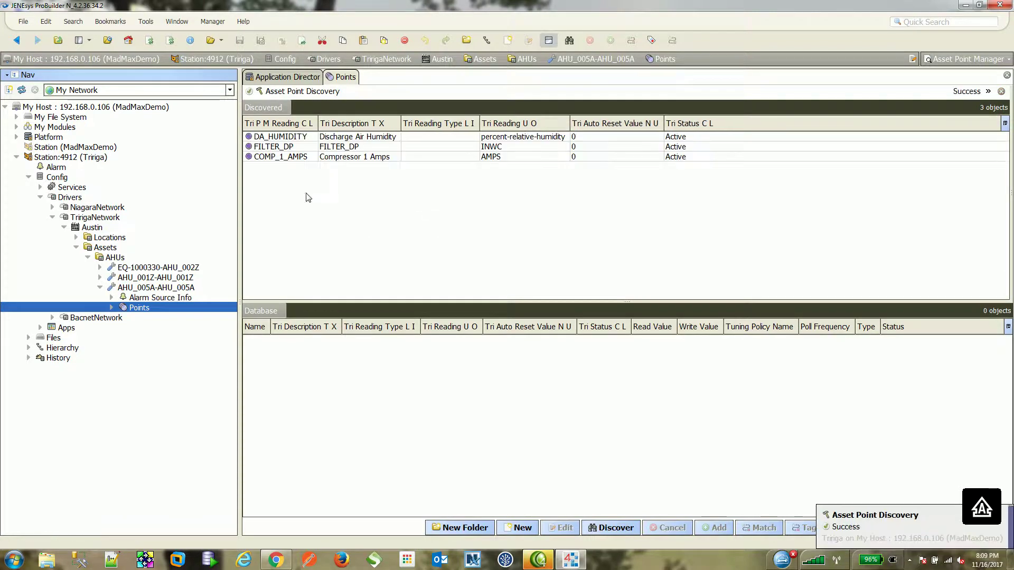
Step: Look through the discovered points, switch to IBM TRIRIGA's Building Equipment list in Chrome, and return to JENEsys ProBuilder
click(291, 138)
click(294, 146)
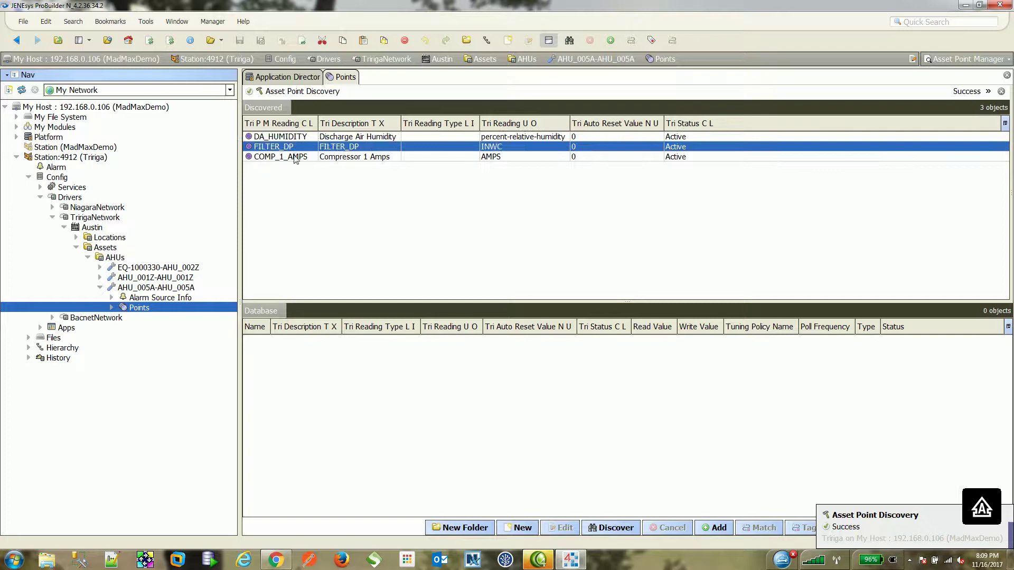
click(296, 157)
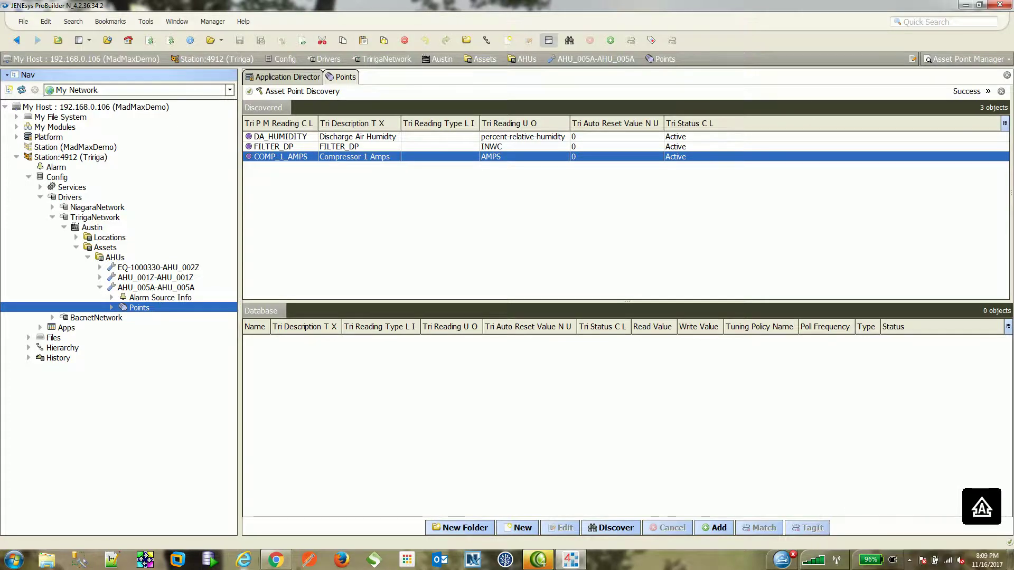
click(276, 560)
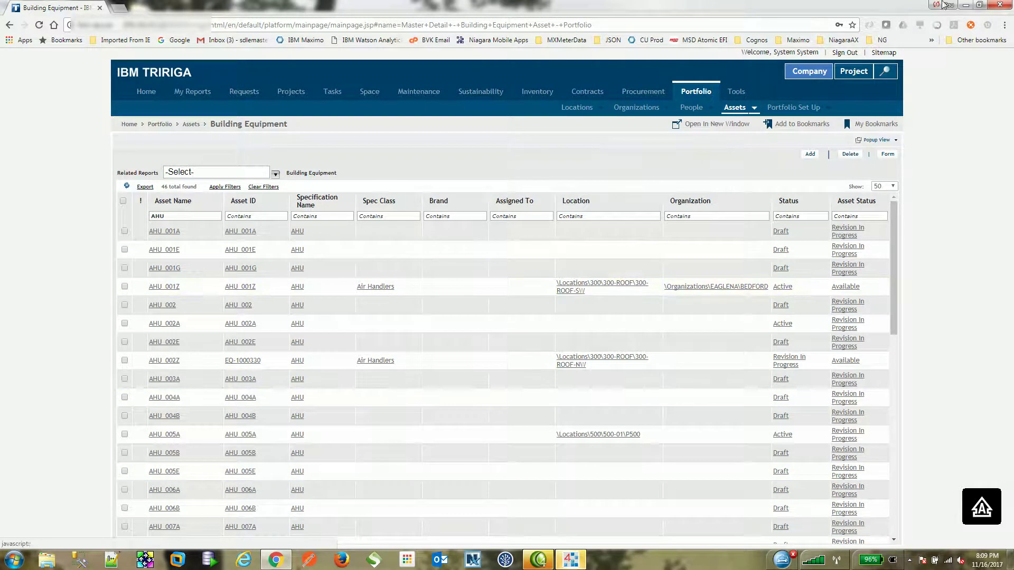
click(966, 5)
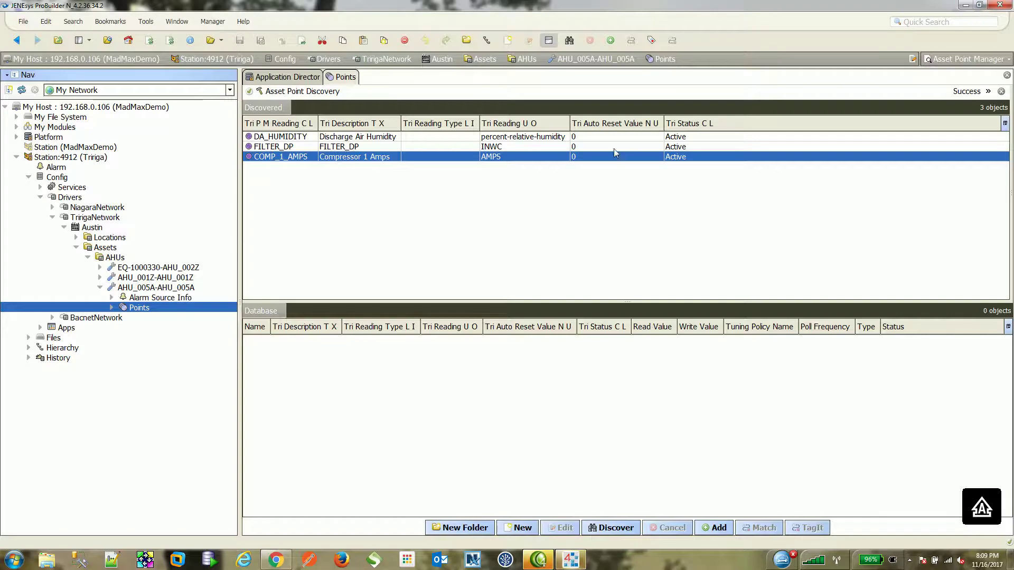
Step: Select the discovered points DA_HUMIDITY, FILTER_DP and COMP_1_AMPS together and start adding them to the database
click(305, 137)
click(300, 141)
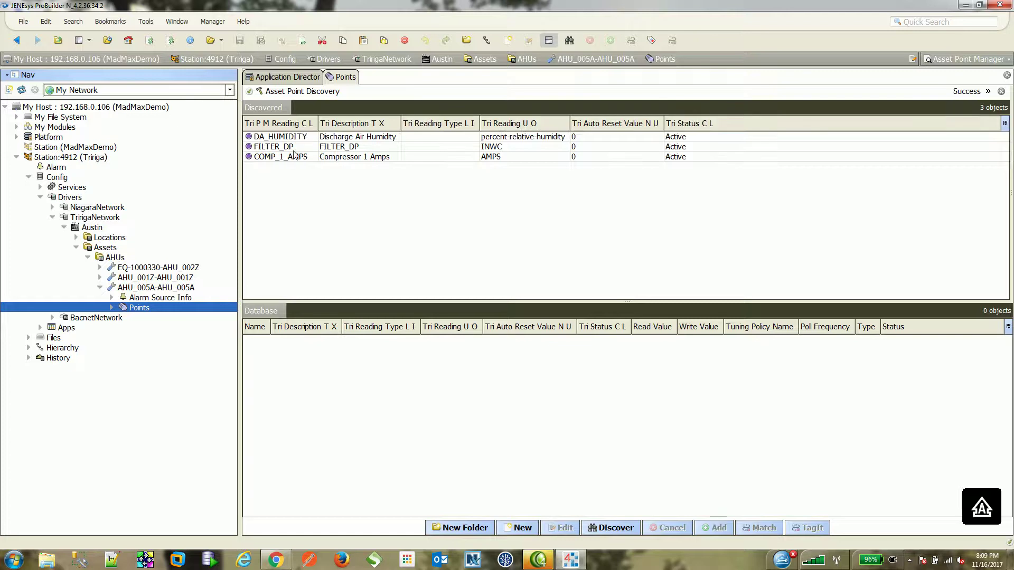
drag(296, 138, 295, 163)
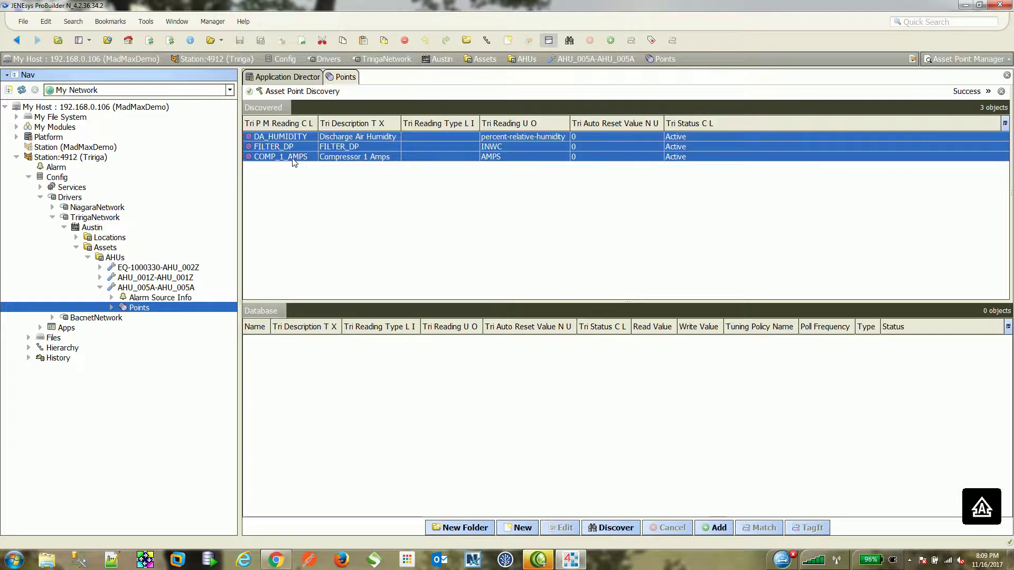
right_click(296, 161)
click(306, 164)
Step: Review the three points being added, then give DA_HUMIDITY the FAST tuning policy and Fast poll frequency
click(387, 189)
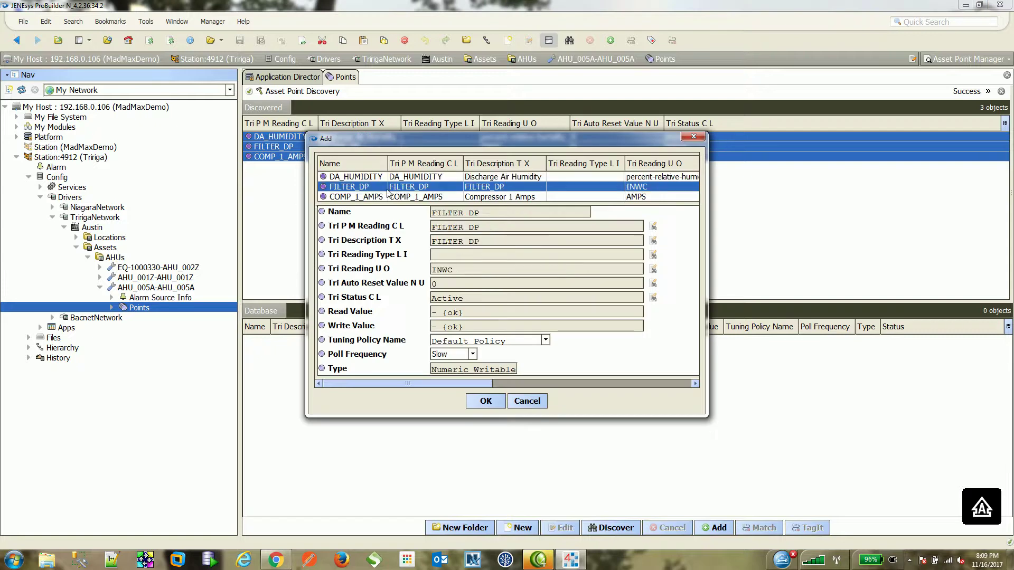
click(383, 197)
click(380, 187)
click(380, 178)
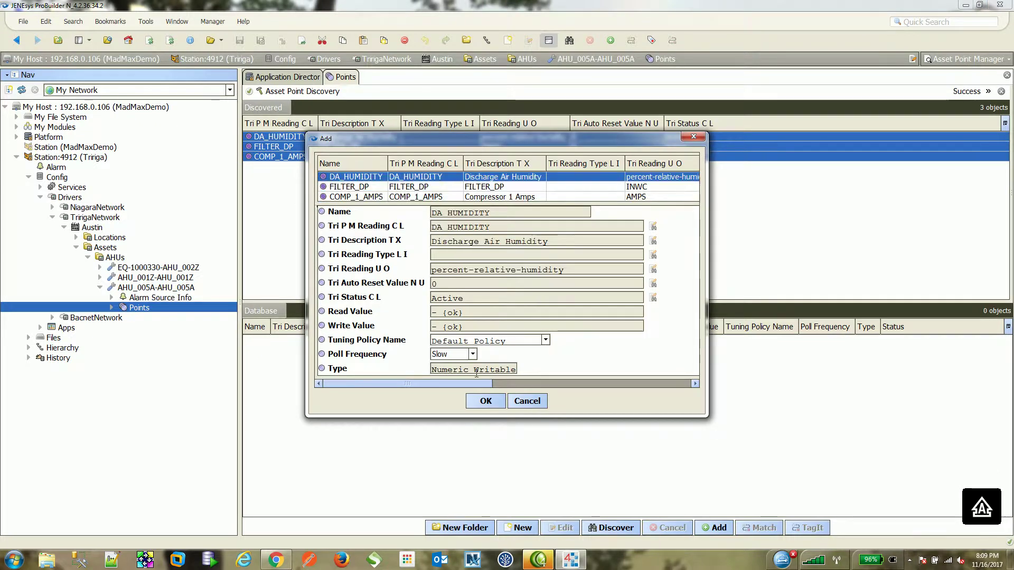
click(545, 340)
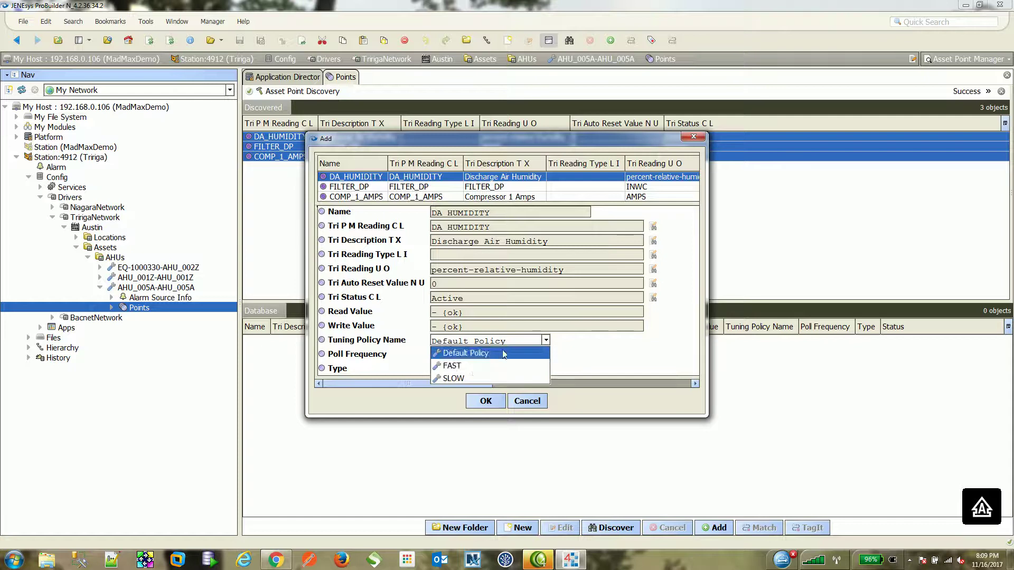
click(474, 368)
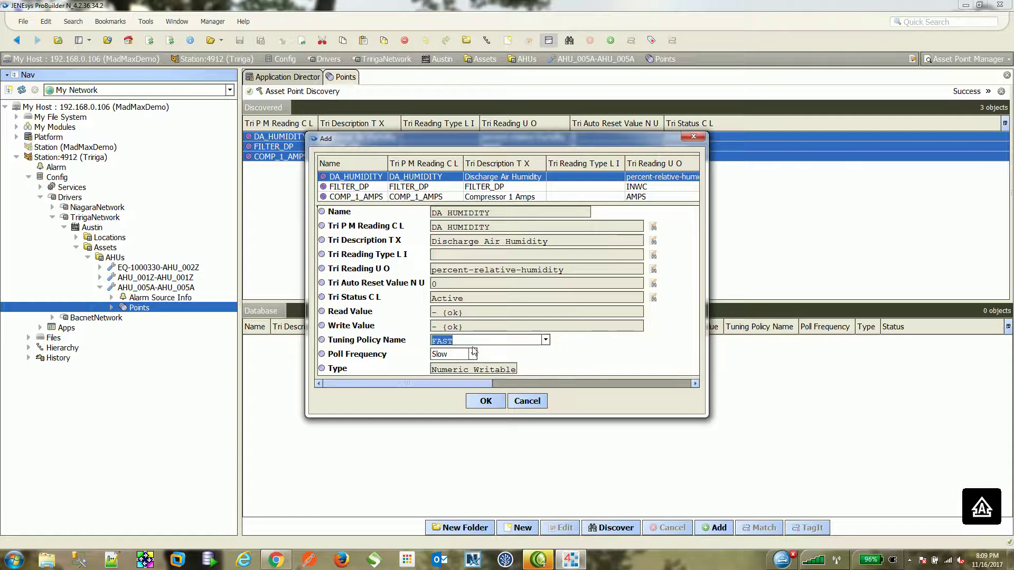
click(472, 354)
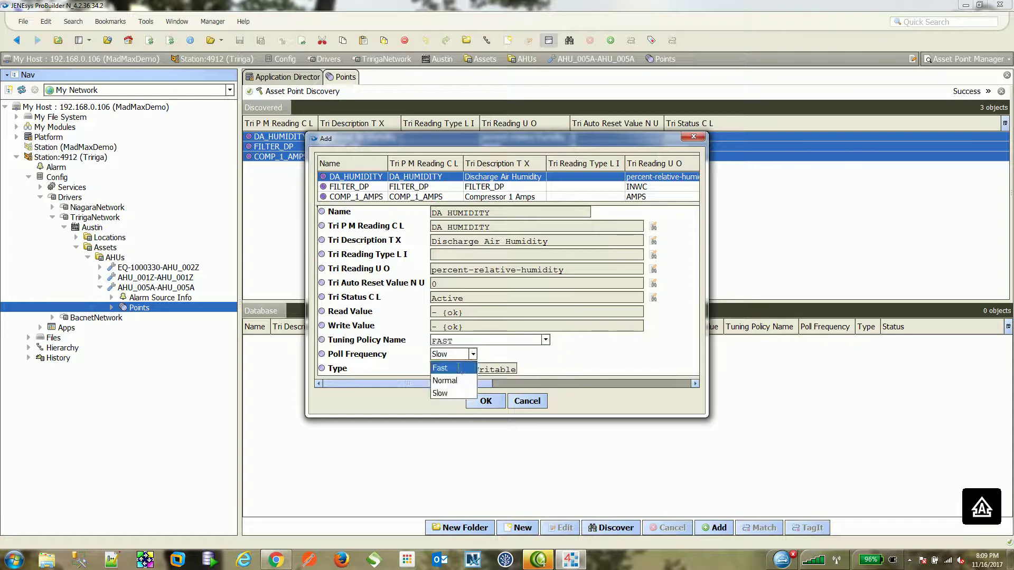
click(460, 368)
Step: Set the FILTER_DP point's tuning policy to FAST and its poll frequency to Fast
click(364, 188)
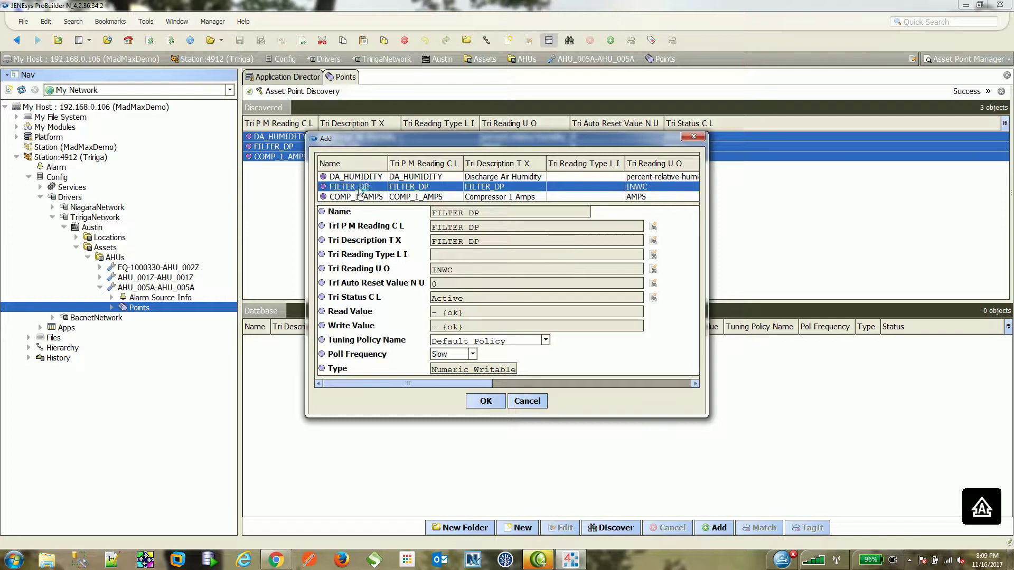
click(545, 340)
click(475, 364)
click(473, 354)
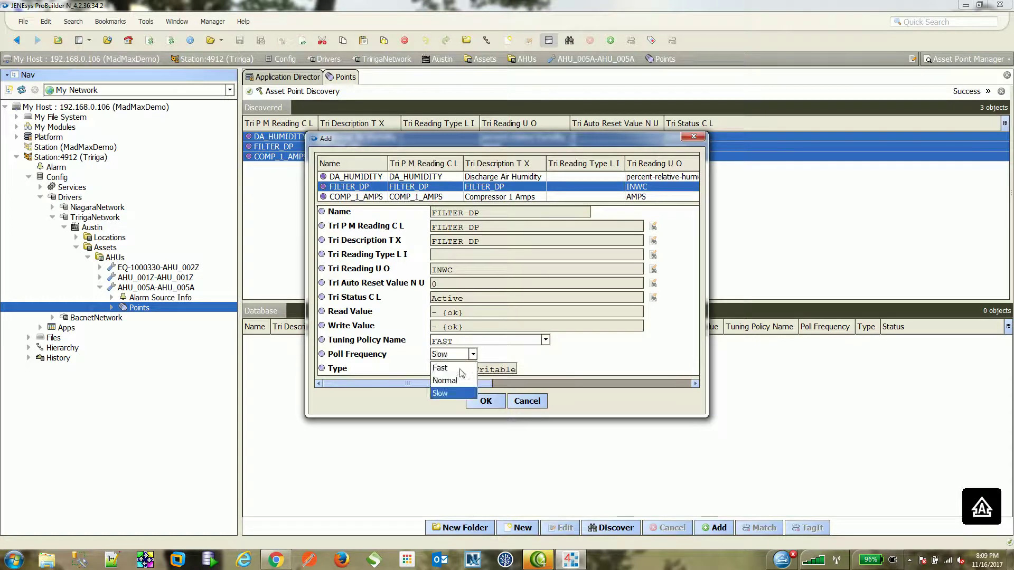
click(460, 370)
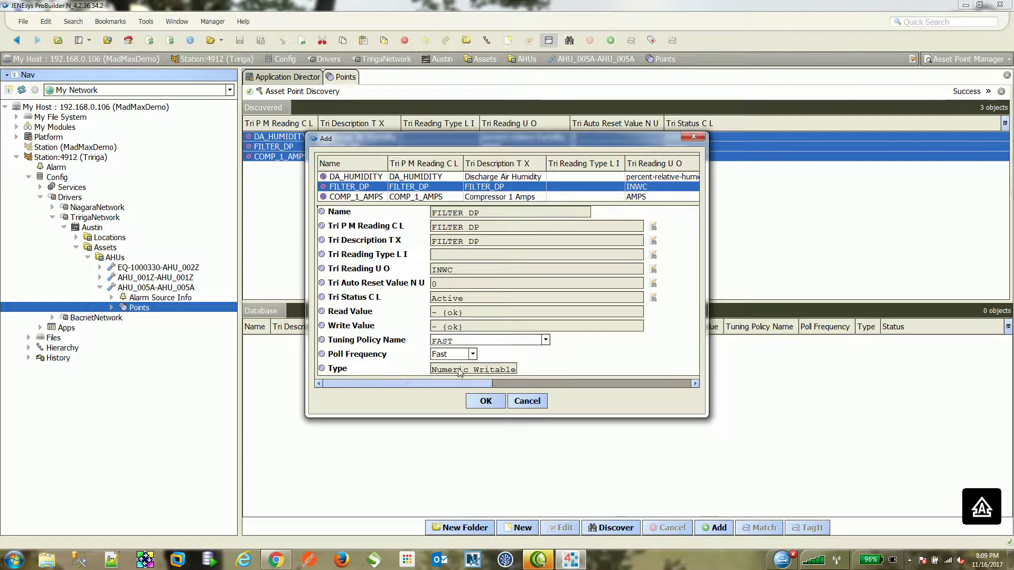
Step: Set COMP_1_AMPS to the FAST tuning policy and Fast poll frequency, and add the three points to the database
click(356, 197)
click(545, 340)
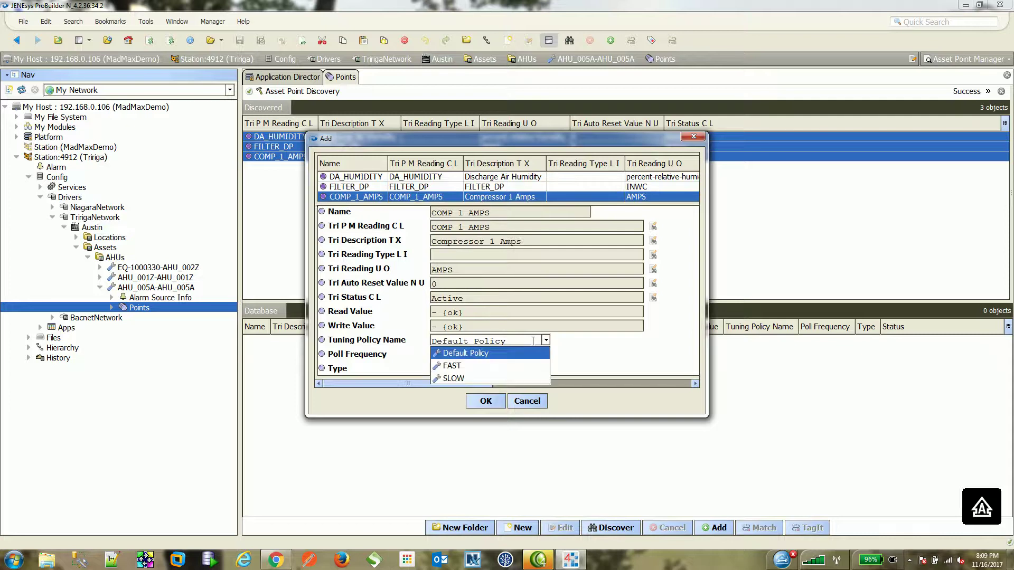
click(449, 368)
click(473, 355)
click(446, 368)
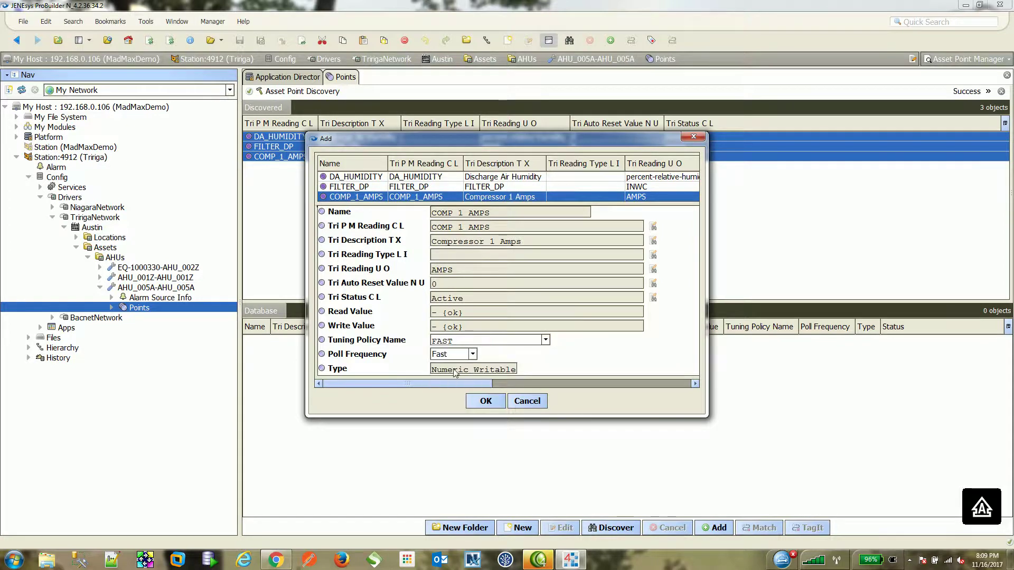
click(486, 405)
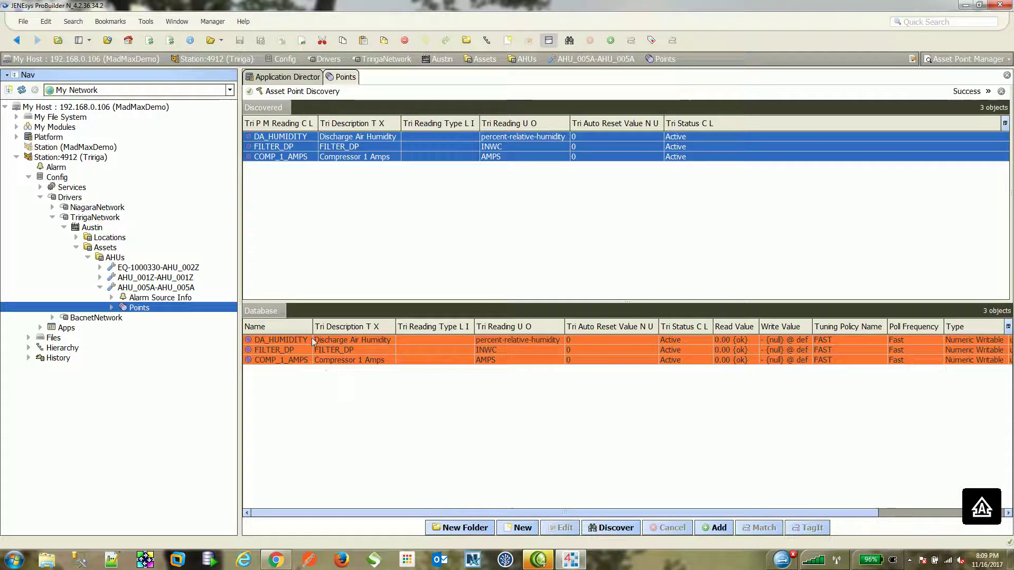
Step: Expand the points of AHU_005A-AHU_005A and the BacnetNetwork to compare the TRIRIGA asset with the BACnet device AHU_005
click(111, 307)
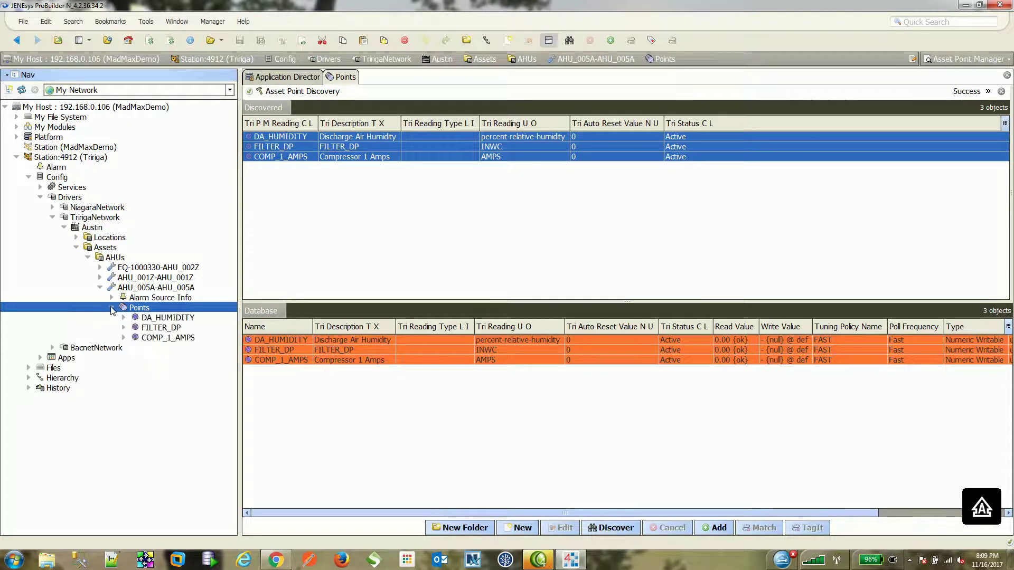
click(163, 319)
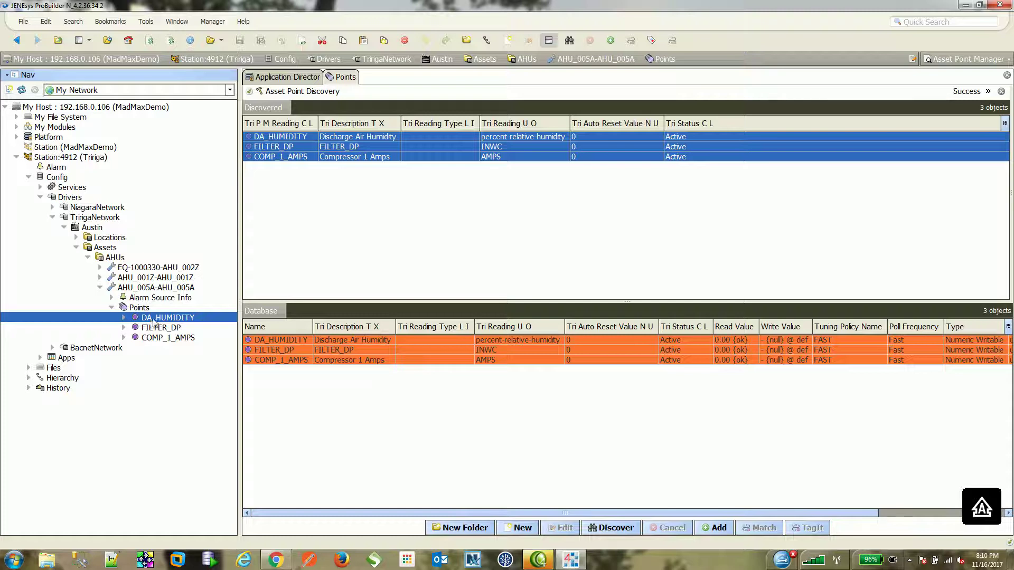
click(96, 348)
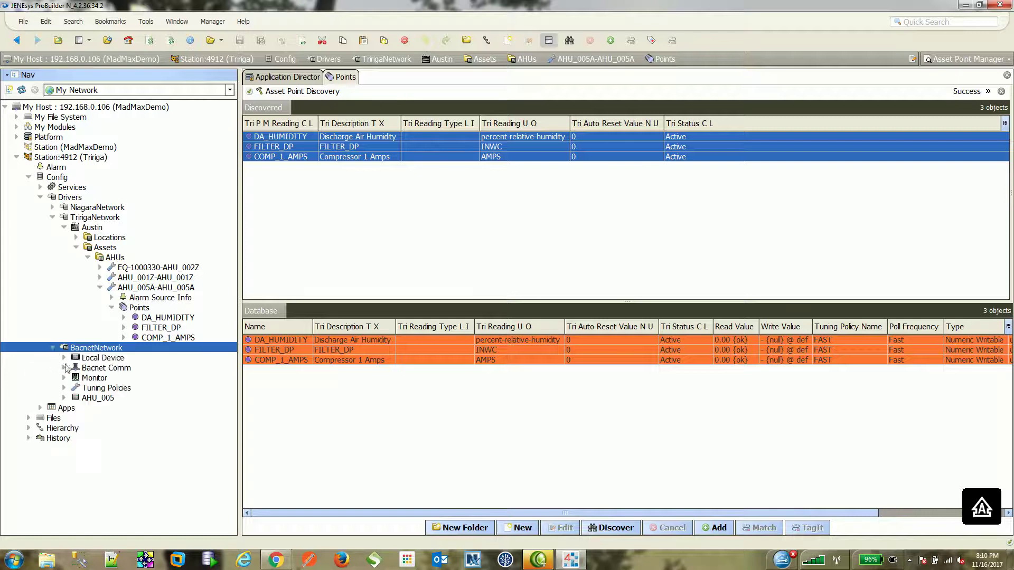
click(101, 360)
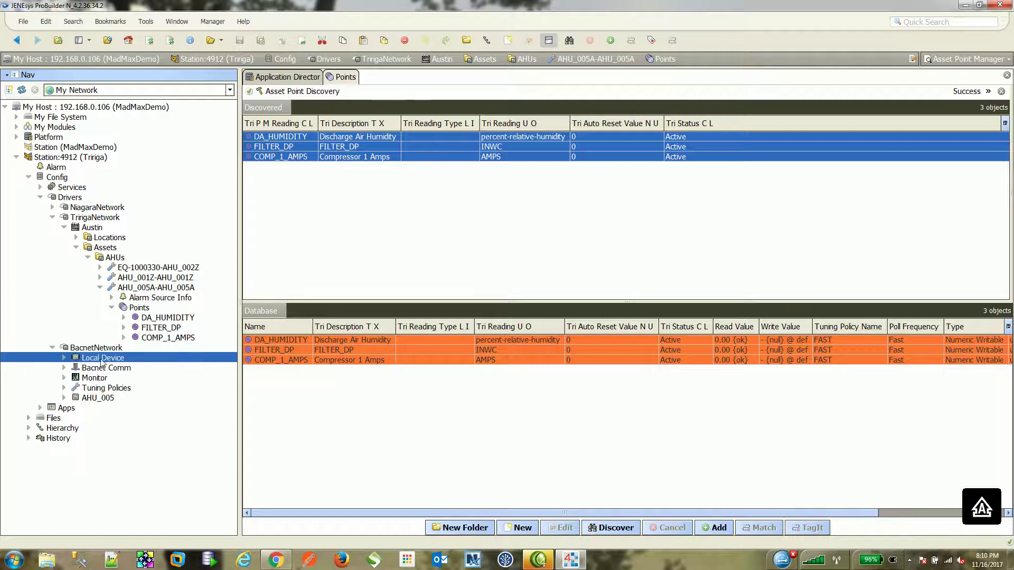
click(97, 400)
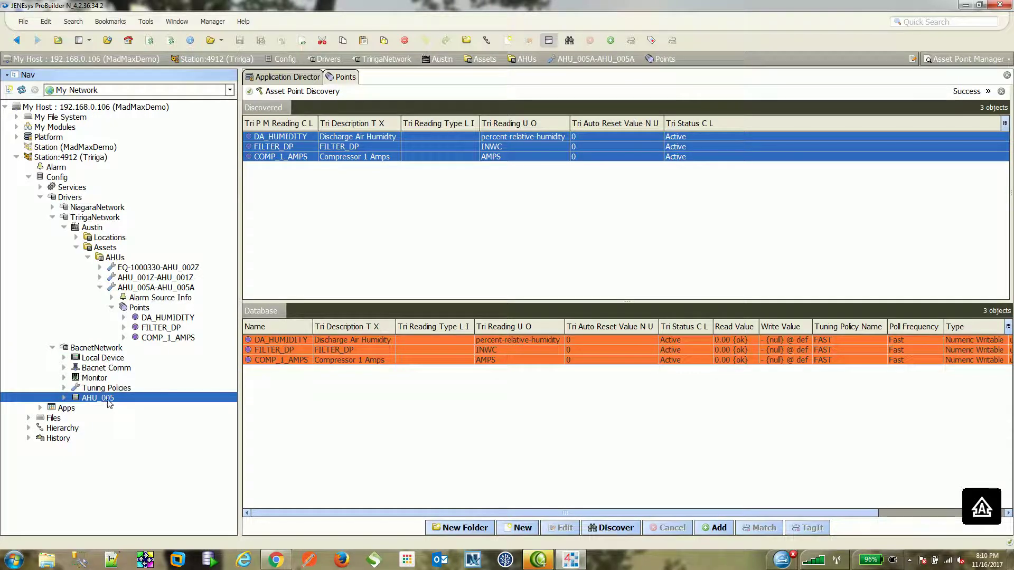
click(176, 289)
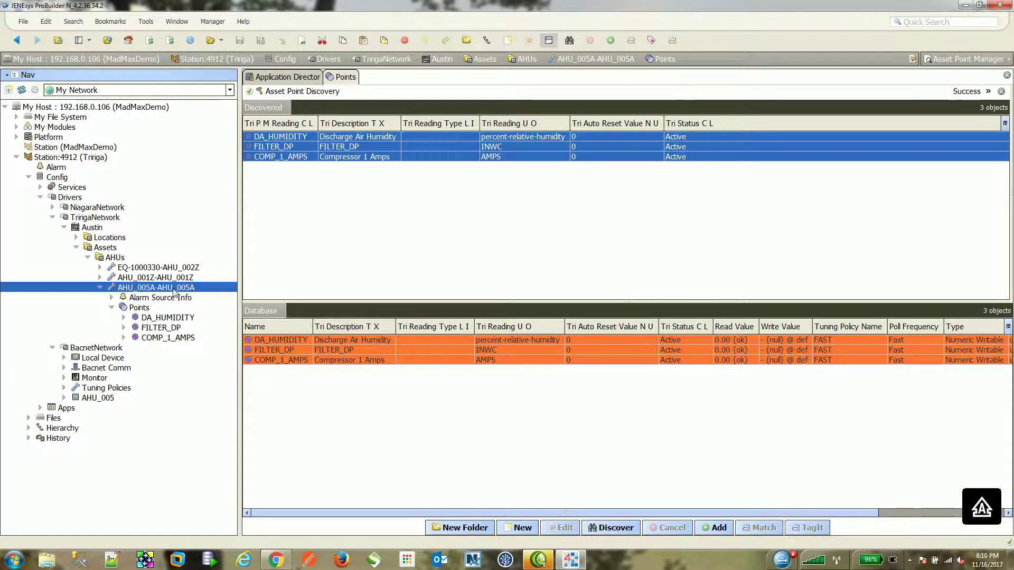
Step: Expand the BACnet device AHU_005 down to its points and open the wire sheet of its Points folder
click(96, 400)
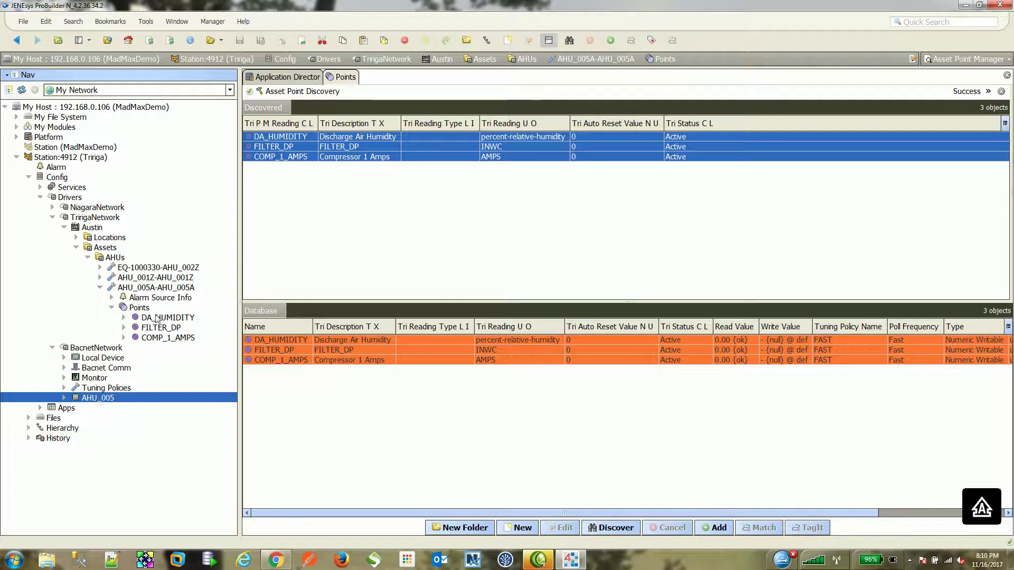
click(63, 398)
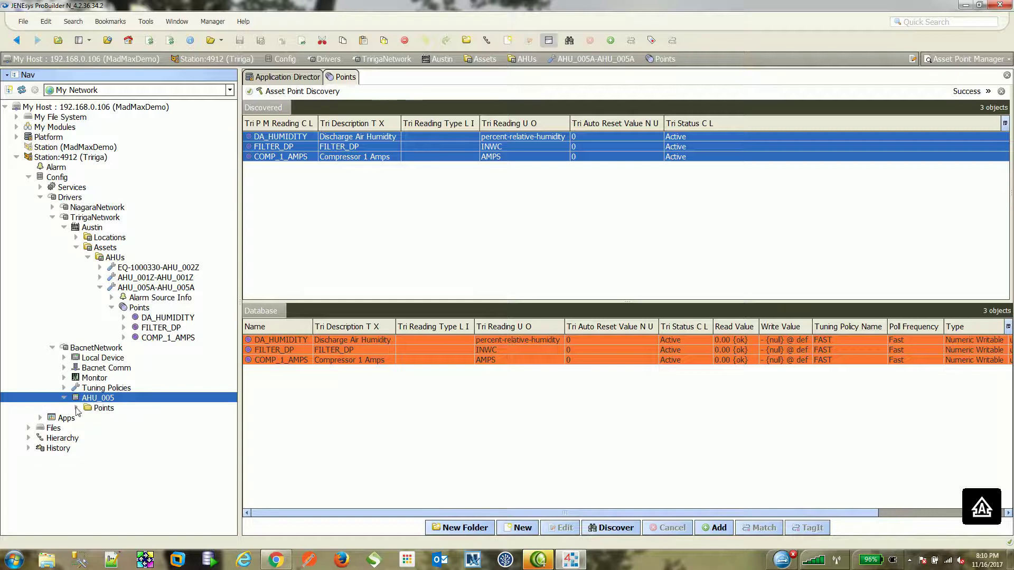
click(76, 409)
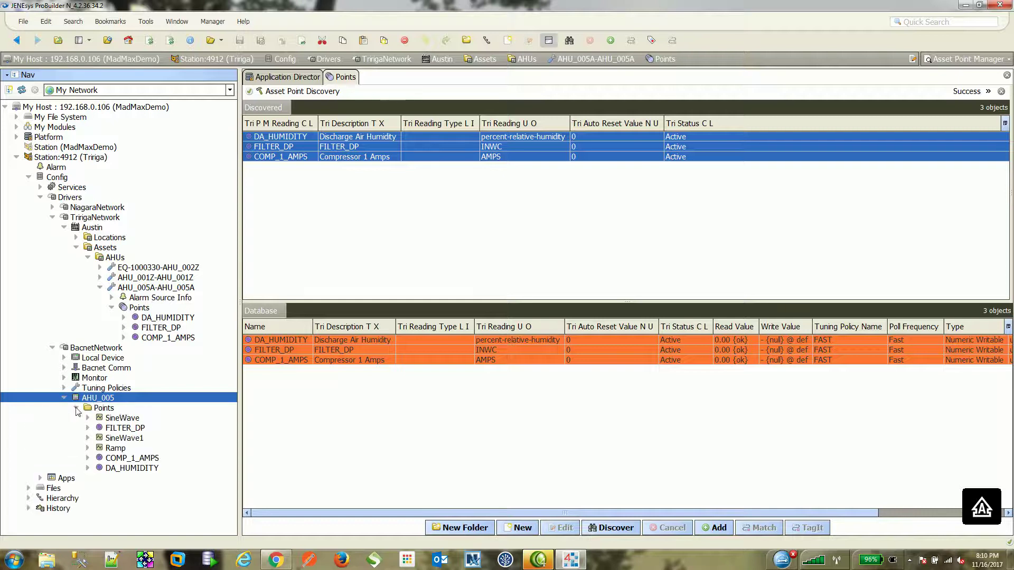
click(131, 429)
click(142, 459)
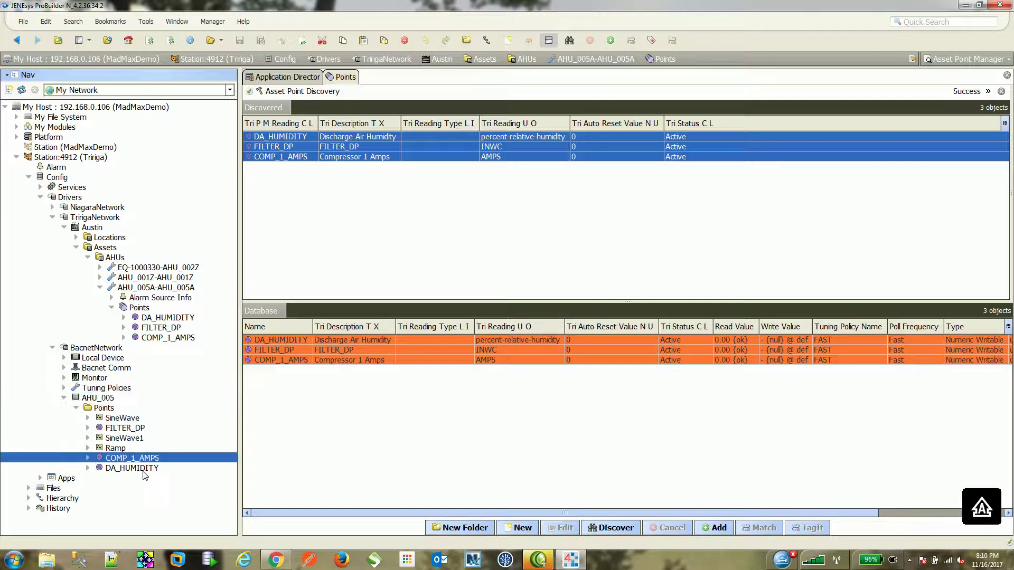
click(144, 469)
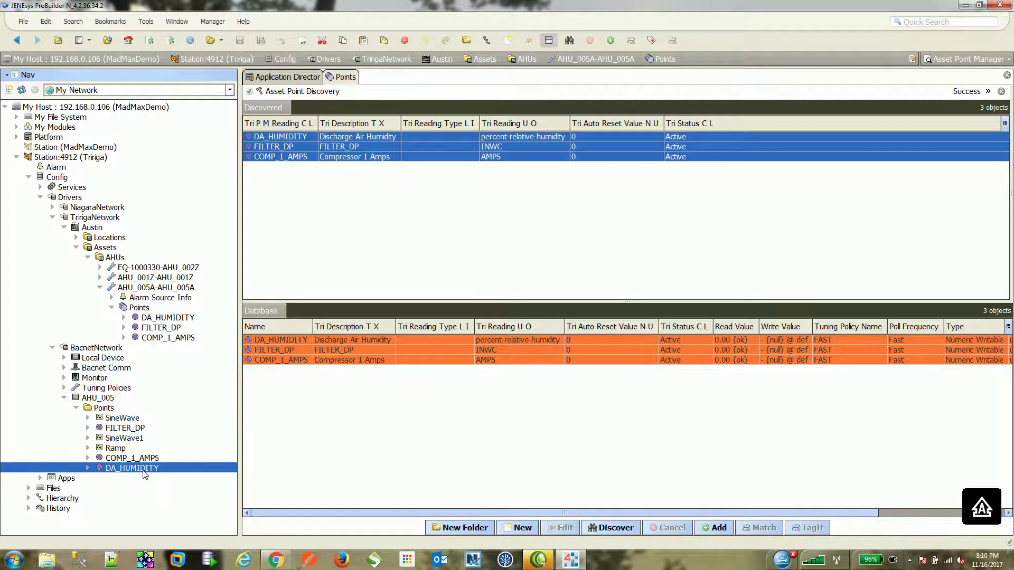
double_click(104, 409)
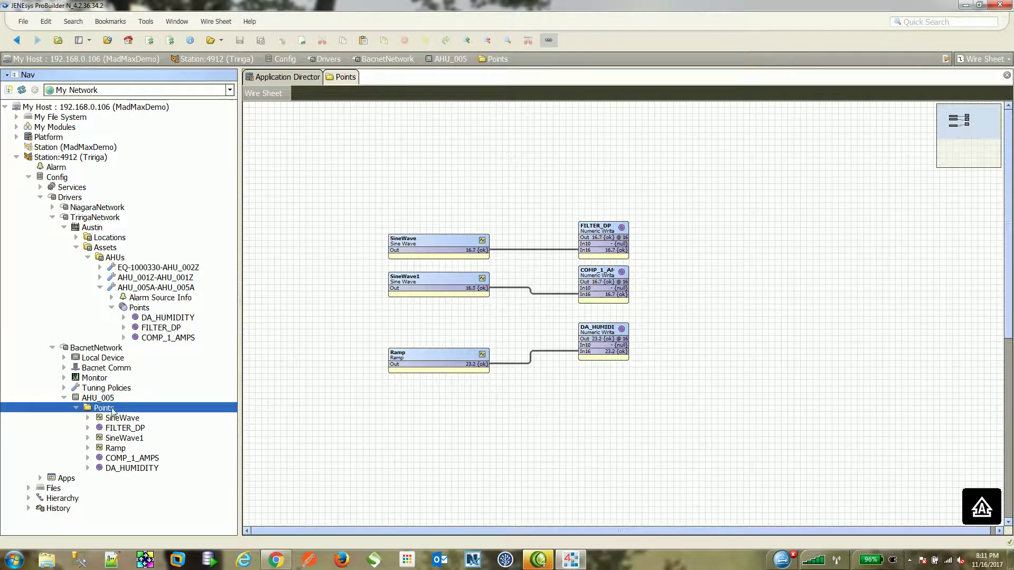
Step: Link the Out slot of AHU_005's BACnet FILTER_DP to In16 of FILTER_DP under the TRIRIGA asset AHU_005A-AHU_005A
click(119, 430)
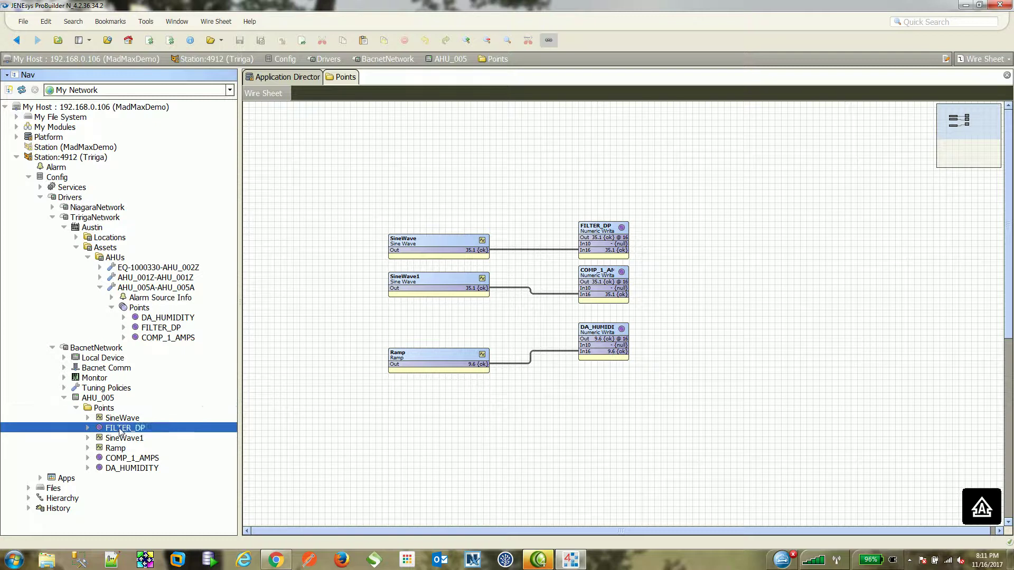
right_click(120, 431)
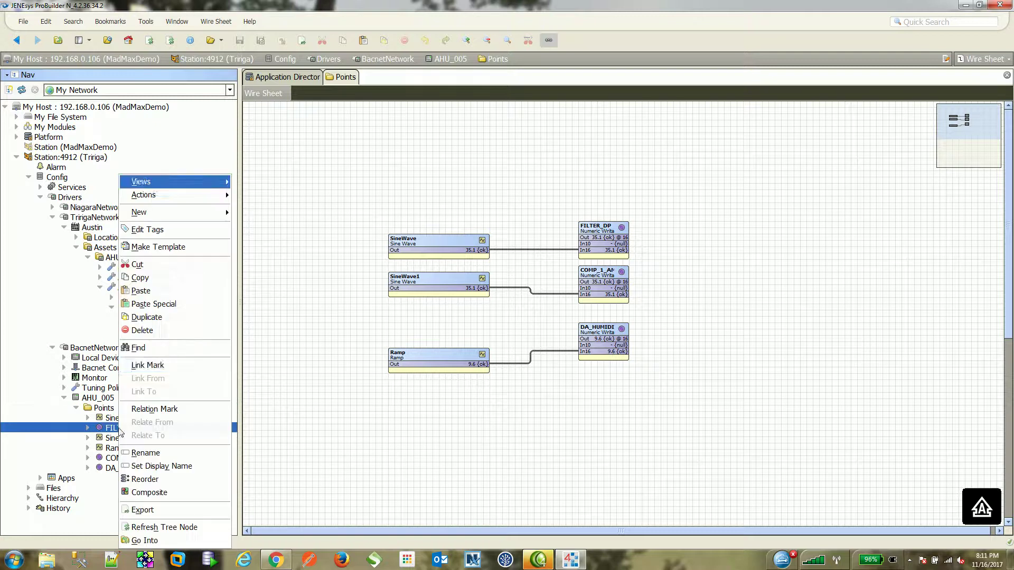
click(146, 366)
click(161, 329)
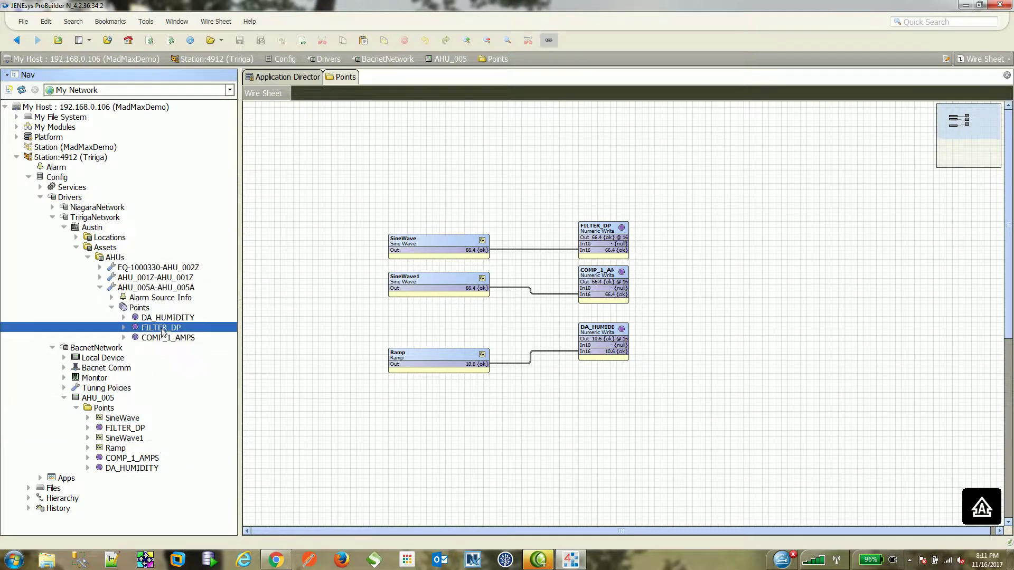
right_click(161, 328)
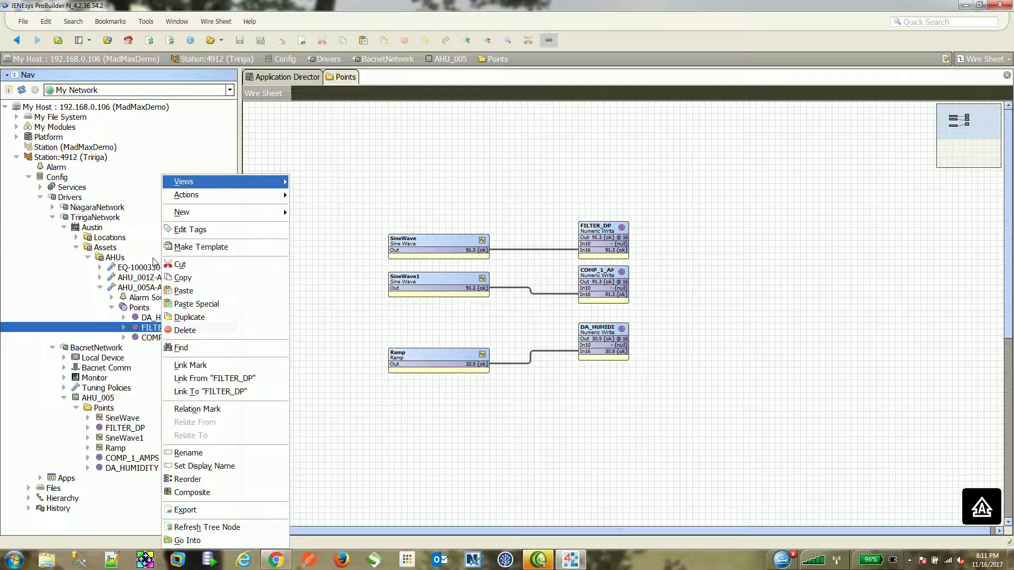
click(202, 379)
click(393, 199)
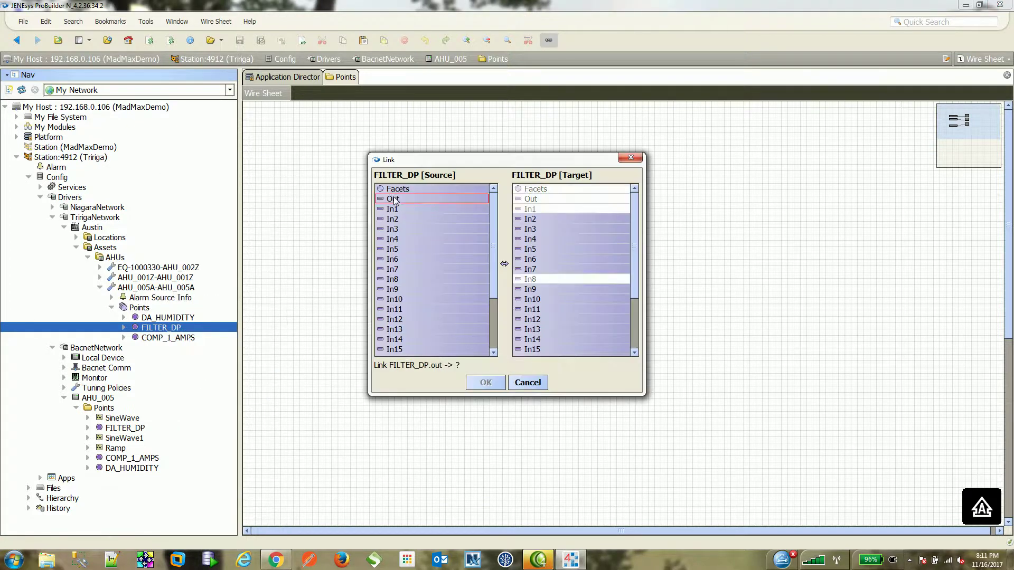
click(395, 201)
click(550, 319)
scroll(553, 311, down, 2)
click(534, 320)
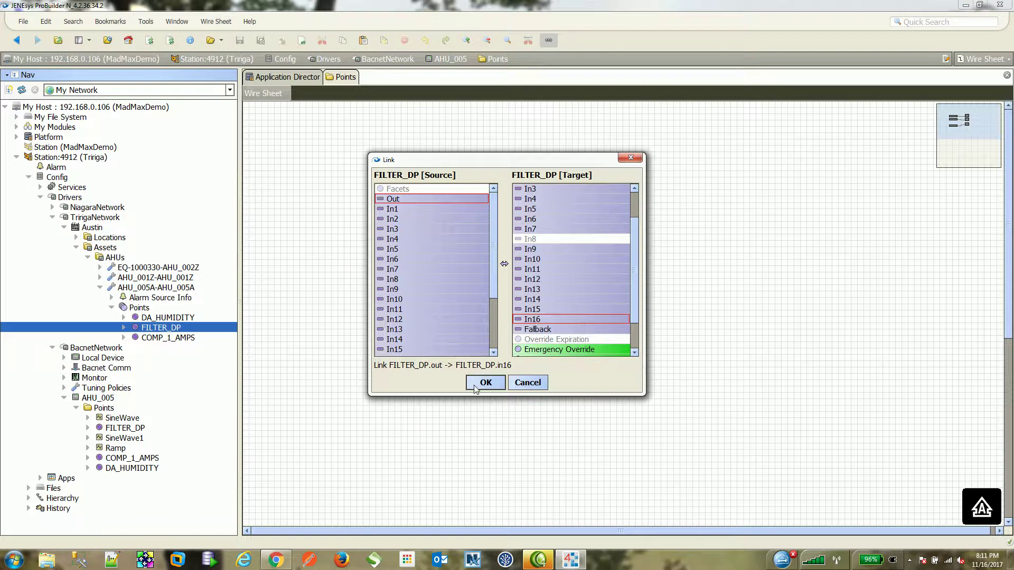
click(485, 382)
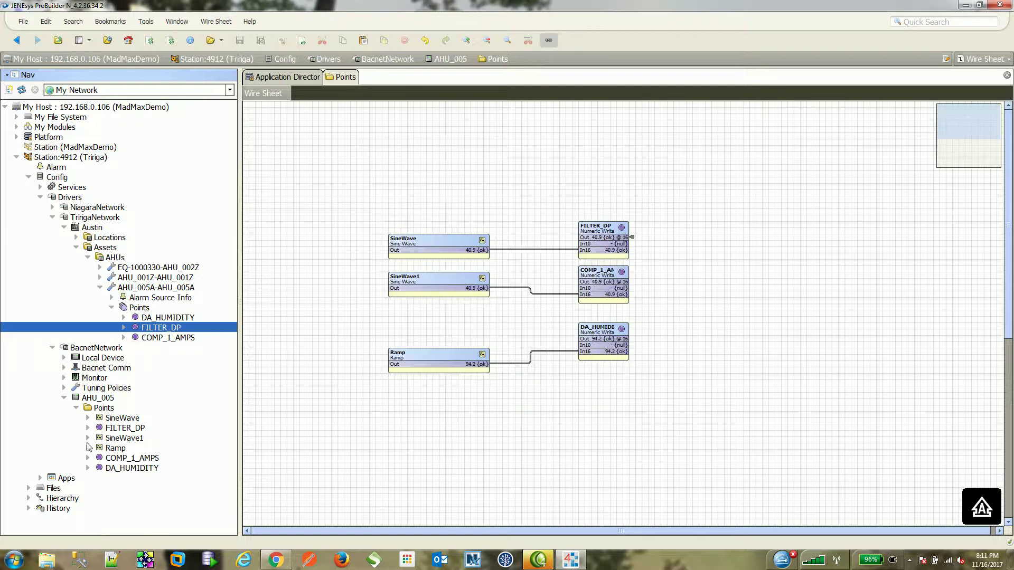
Step: Link the Out slot of AHU_005's BACnet DA_HUMIDITY to In16 of DA_HUMIDITY under the TRIRIGA asset AHU_005A-AHU_005A
click(127, 468)
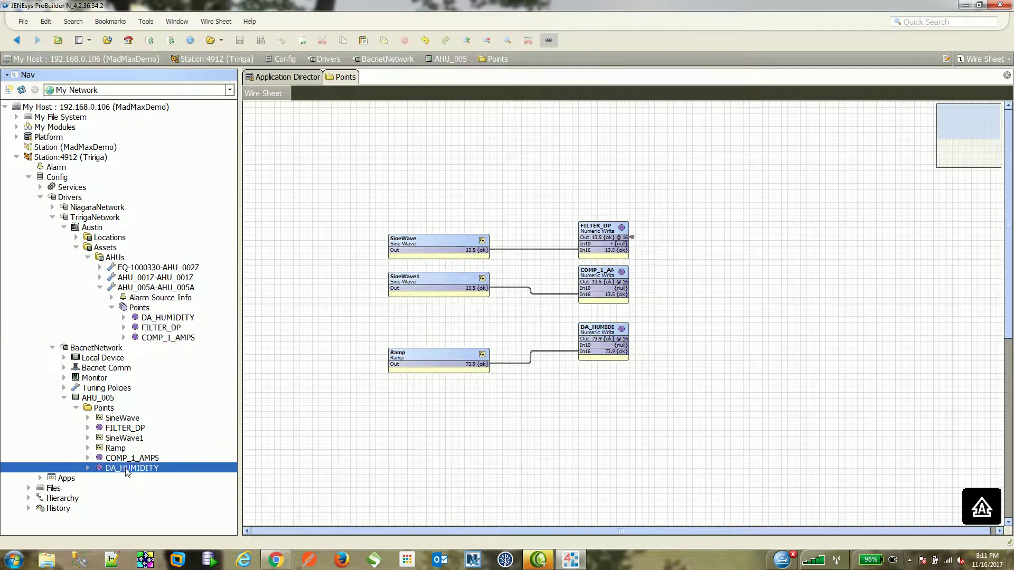
right_click(127, 469)
click(165, 365)
click(162, 320)
right_click(162, 320)
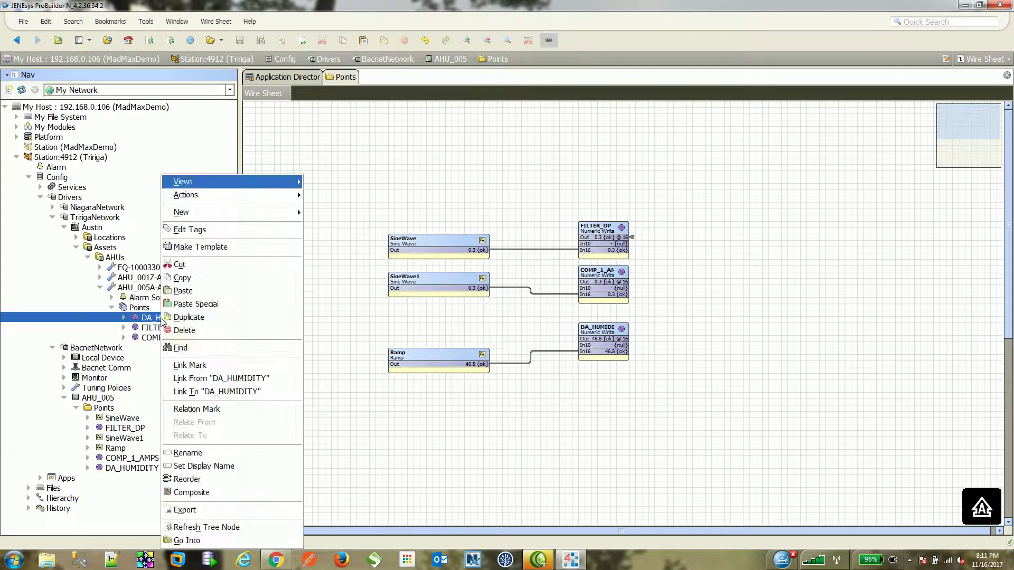
click(203, 378)
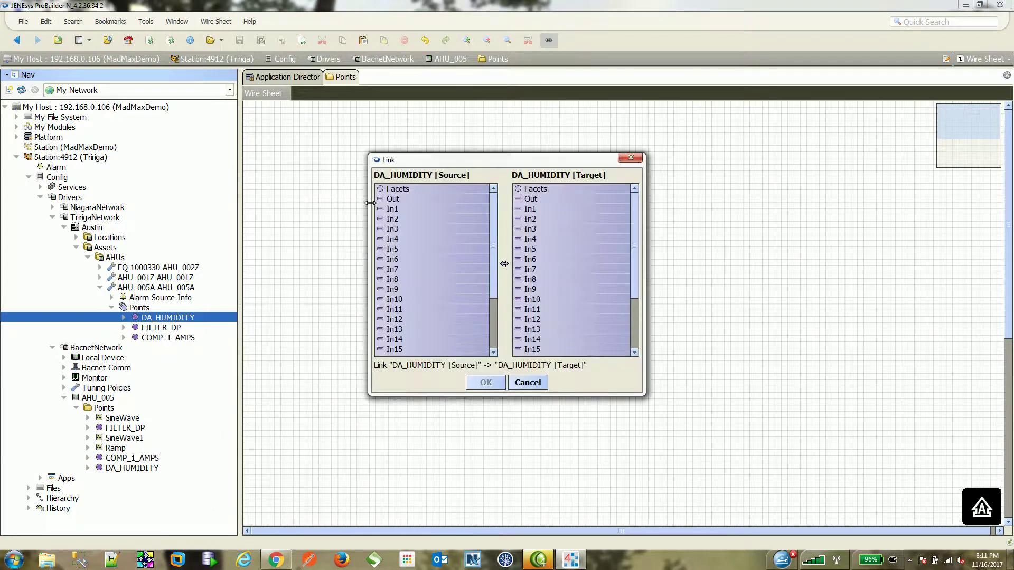
click(392, 200)
scroll(570, 264, down, 1)
click(532, 329)
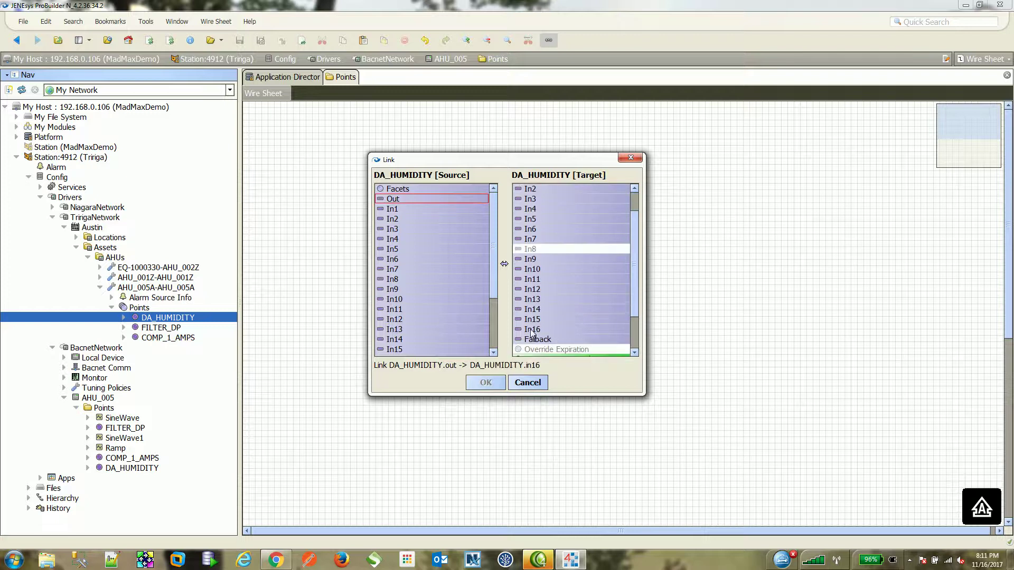
click(486, 383)
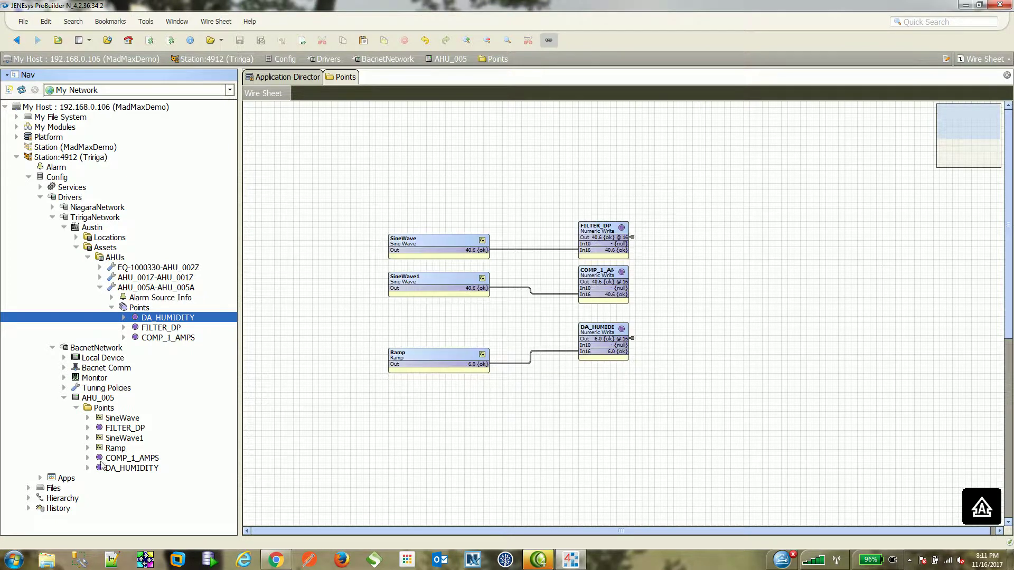
Step: Link the Out slot of AHU_005's BACnet COMP_1_AMPS to In16 of COMP_1_AMPS under the TRIRIGA asset AHU_005A-AHU_005A
click(141, 309)
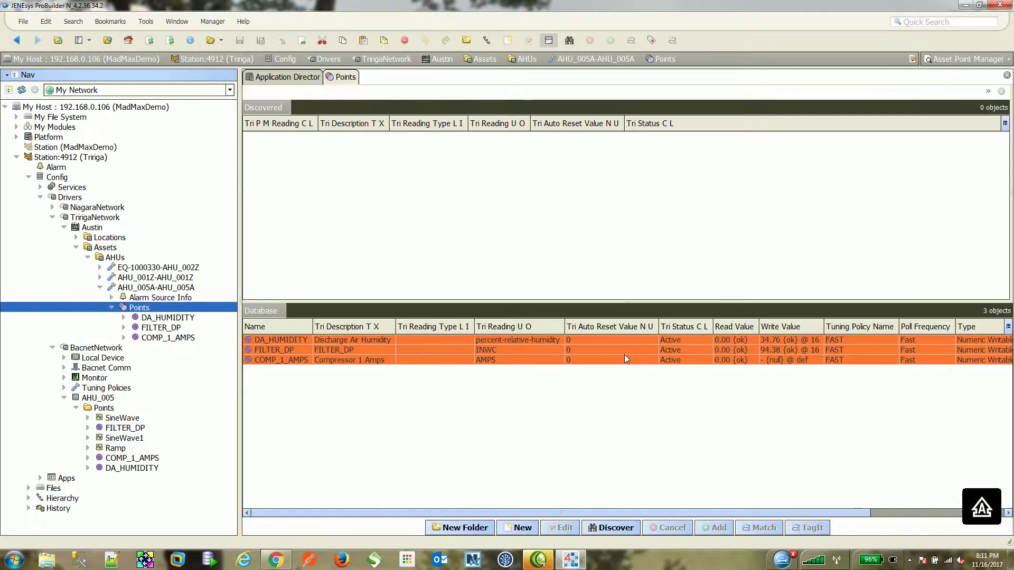
click(123, 459)
right_click(126, 464)
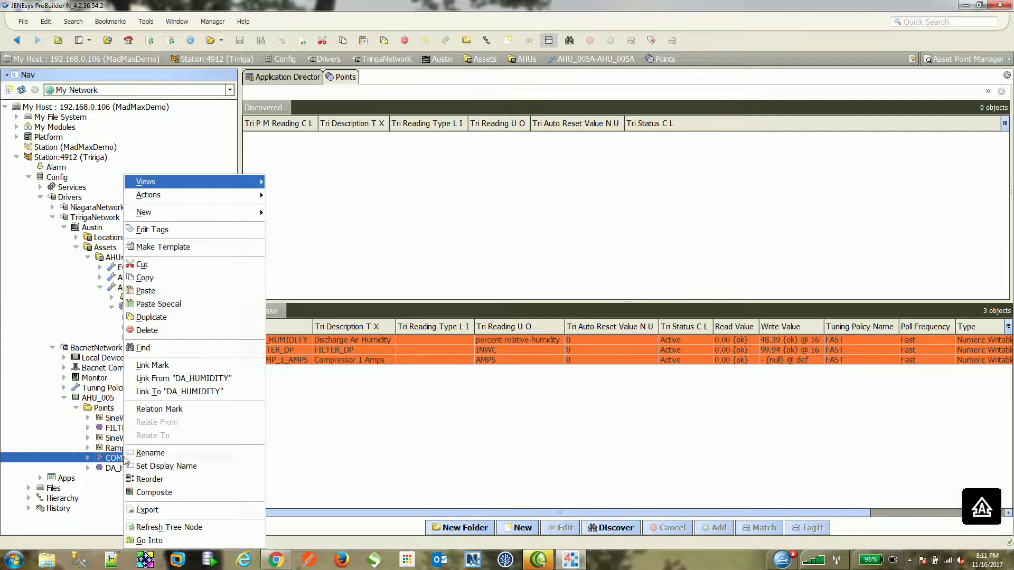
click(153, 365)
right_click(153, 338)
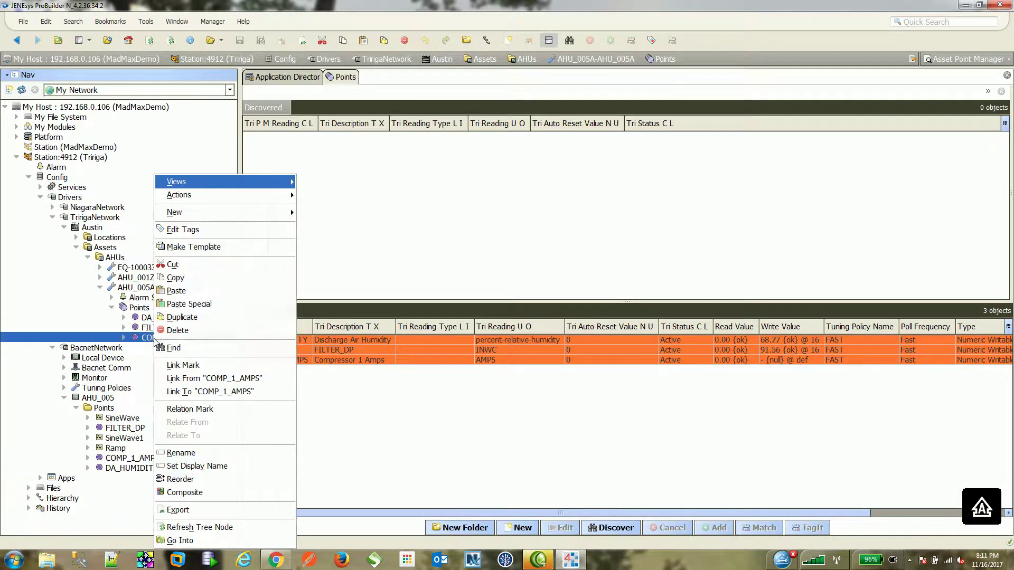
click(196, 381)
click(393, 199)
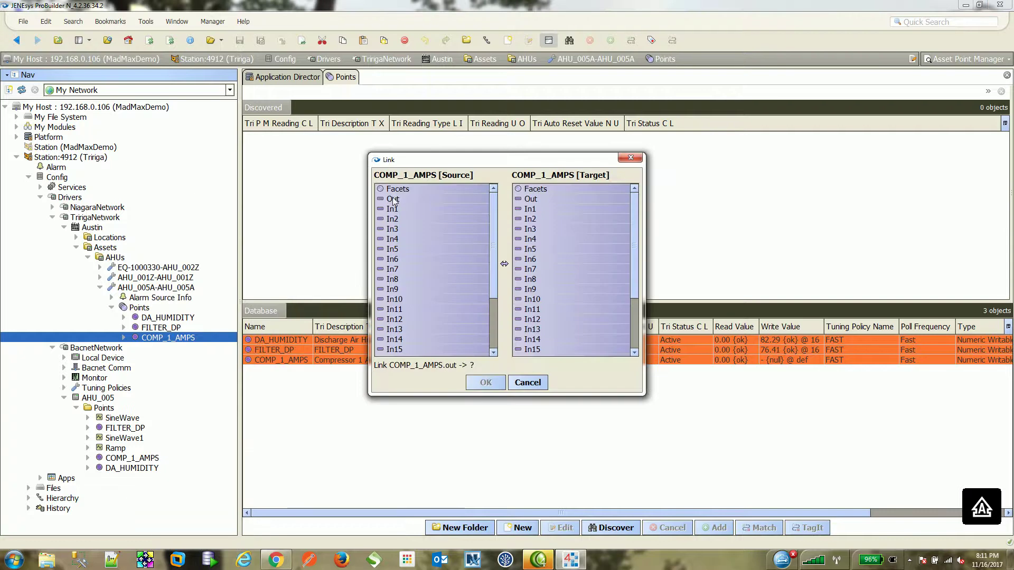
click(582, 304)
scroll(582, 305, down, 1)
click(532, 328)
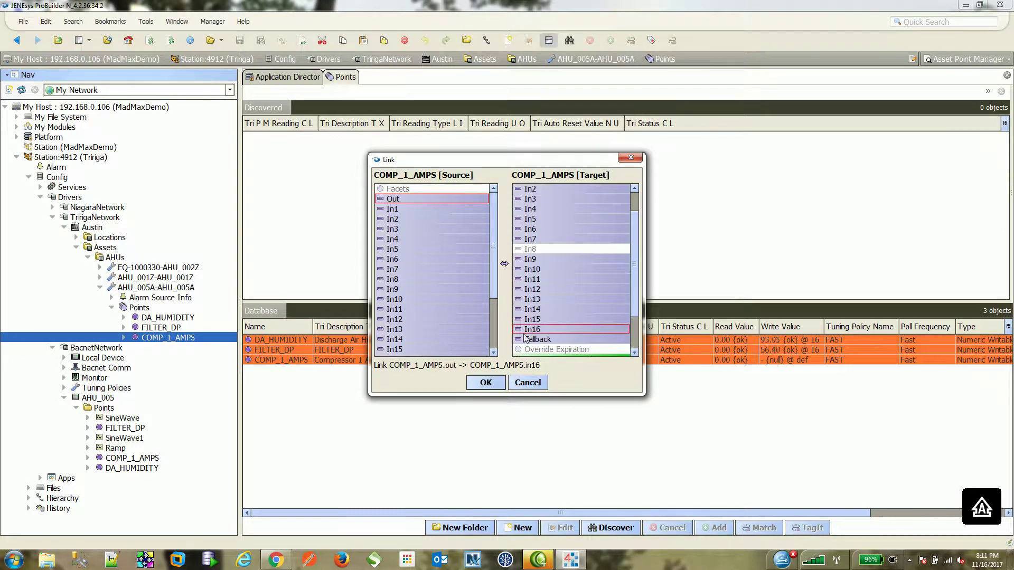
click(485, 382)
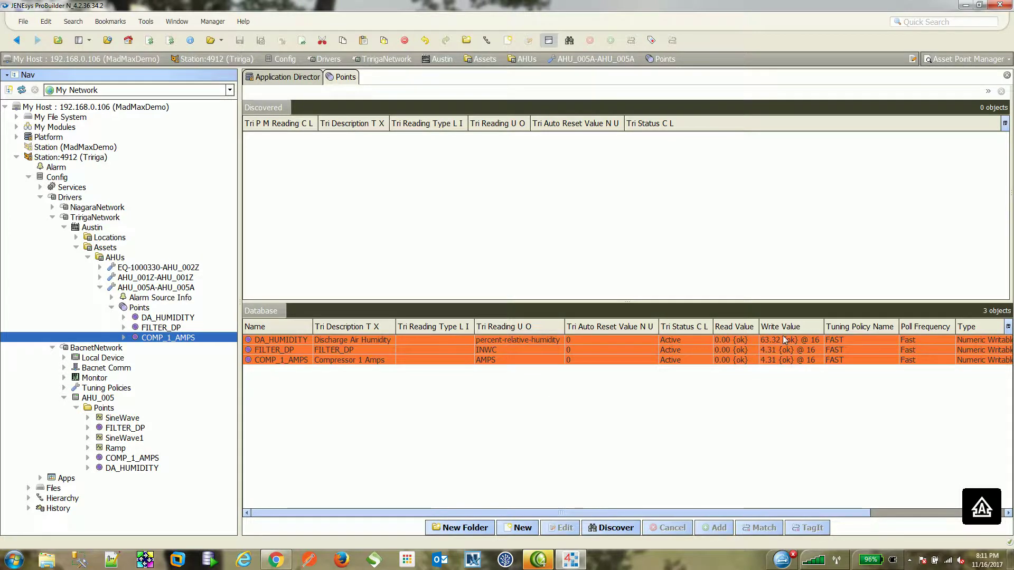
Step: Open the properties of DA_HUMIDITY under AHU_005A-AHU_005A and expand its Proxy Ext to examine the TRIRIGA read and write details
click(142, 311)
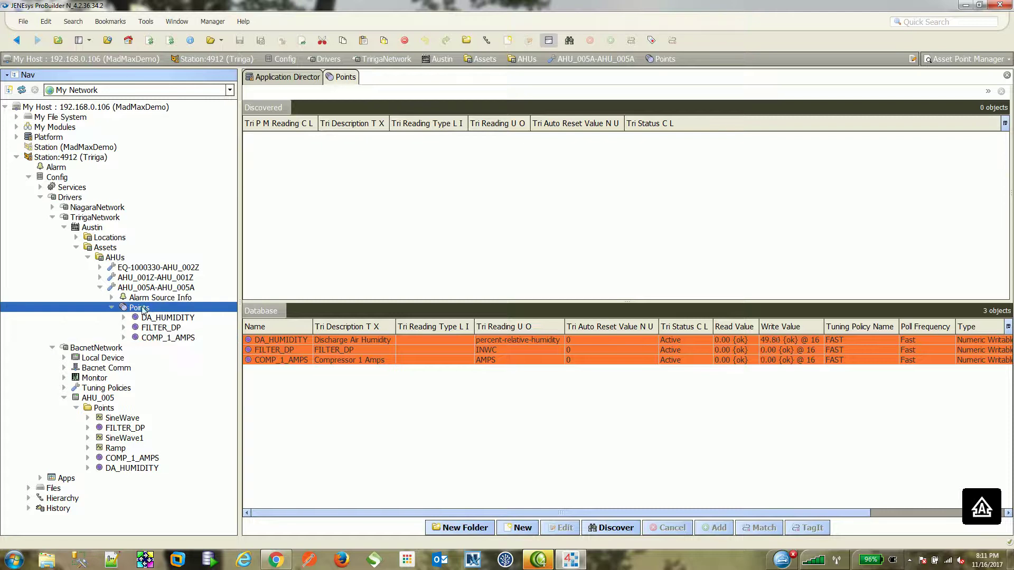
double_click(148, 317)
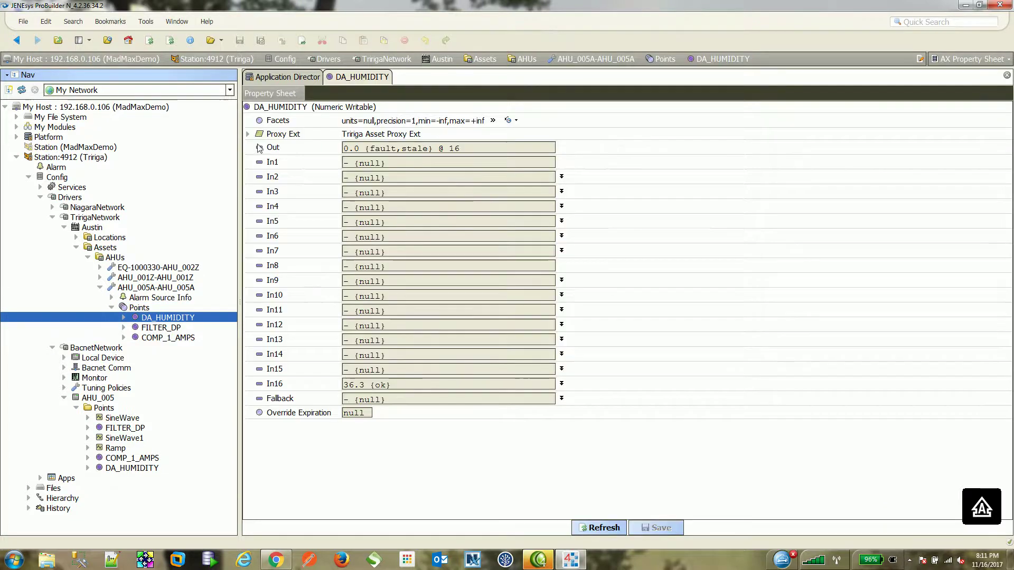
click(248, 135)
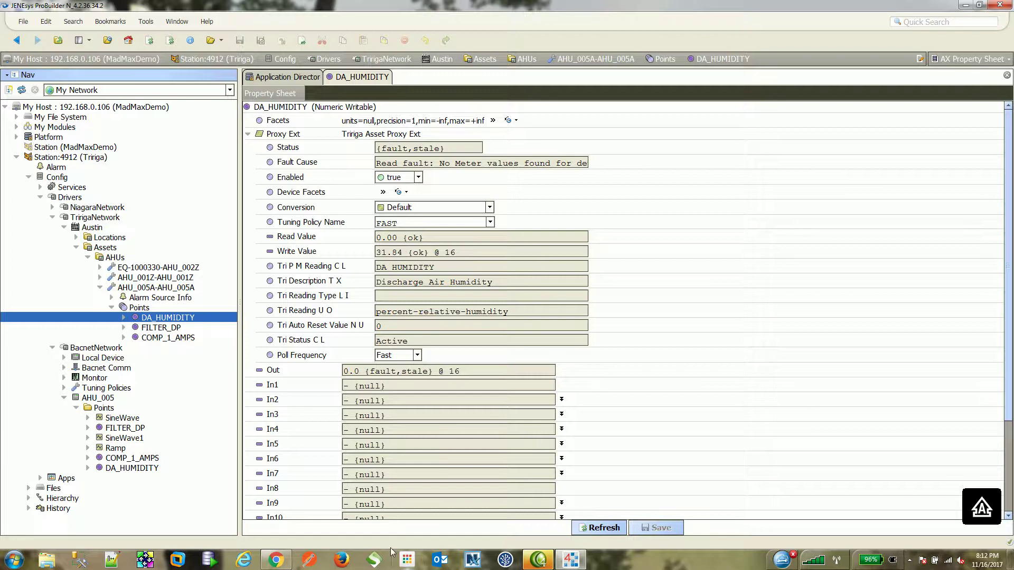
Step: Switch to IBM TRIRIGA in Chrome, open the maintenance readings of asset AHU_005A and examine the FILTER_DP readings log
click(274, 560)
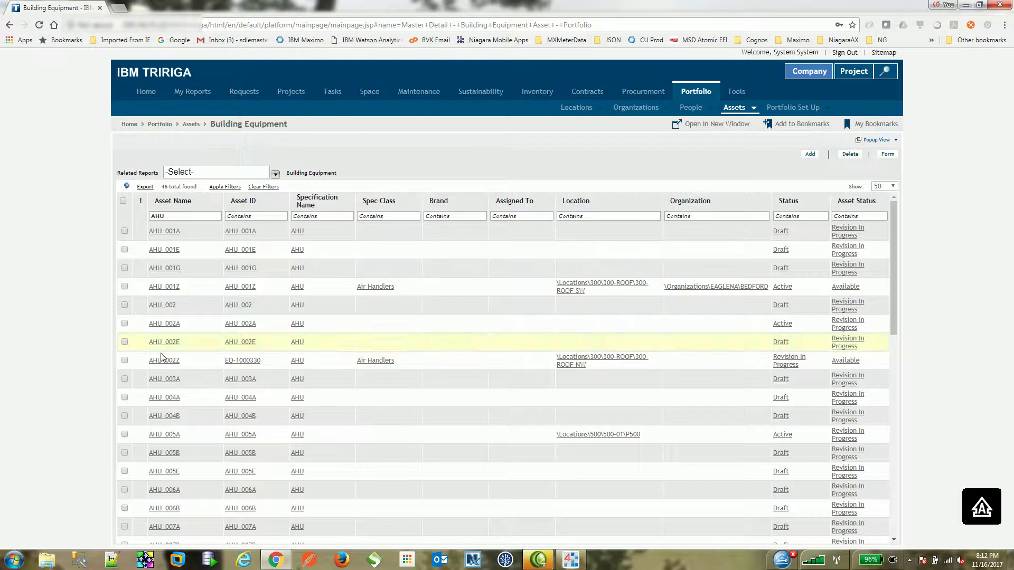
click(163, 434)
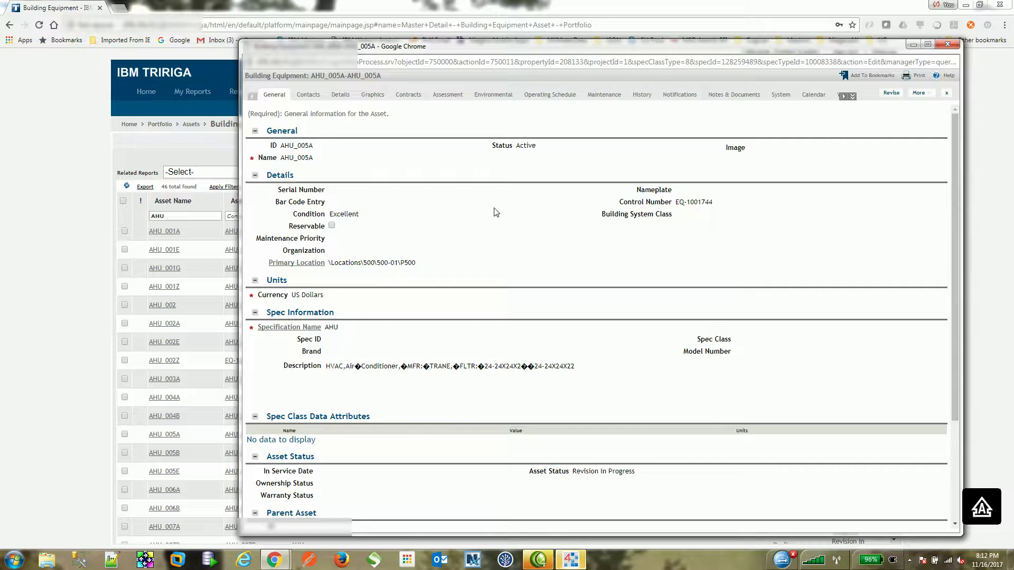
mouse_move(543, 559)
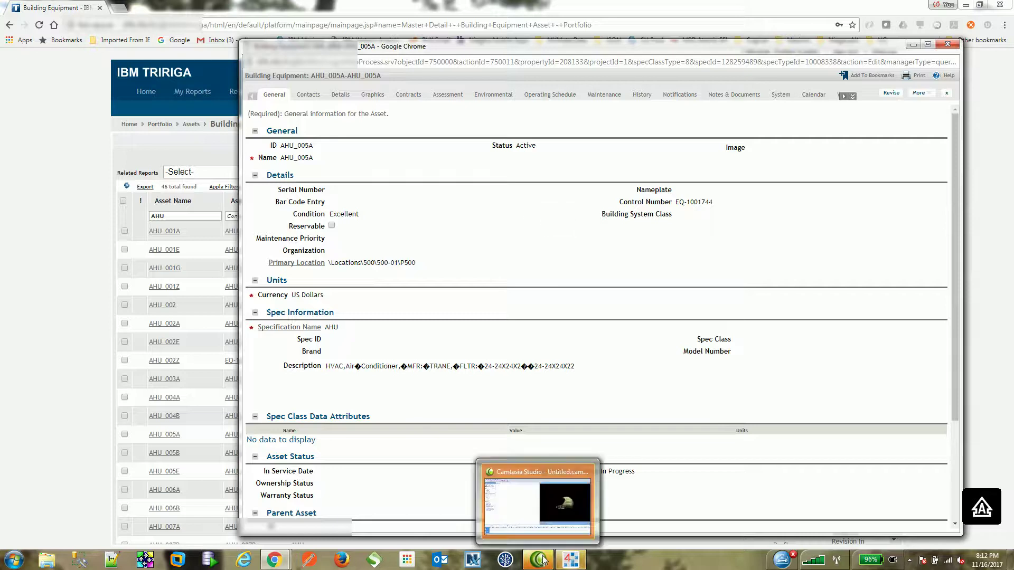
click(602, 96)
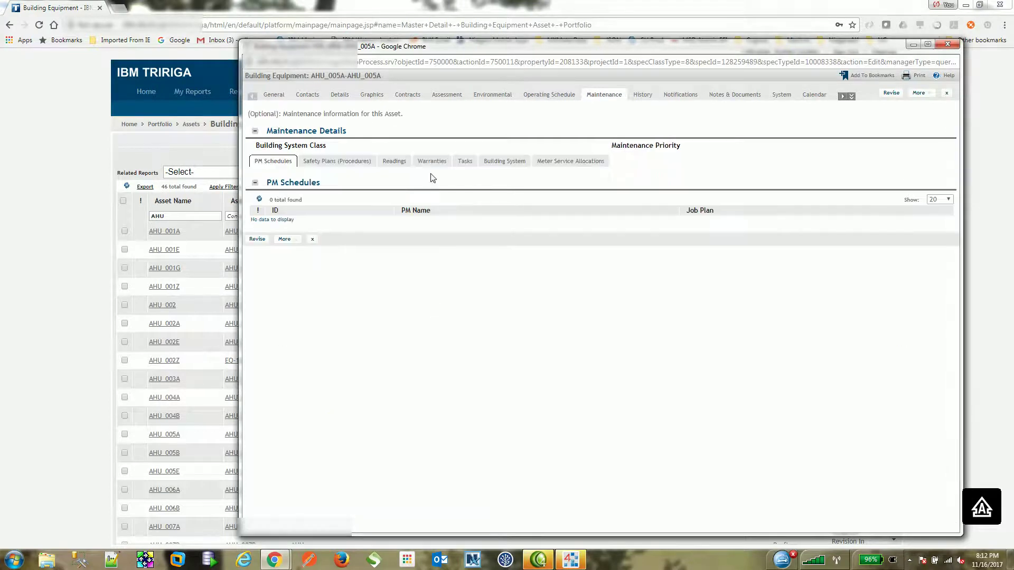
click(400, 161)
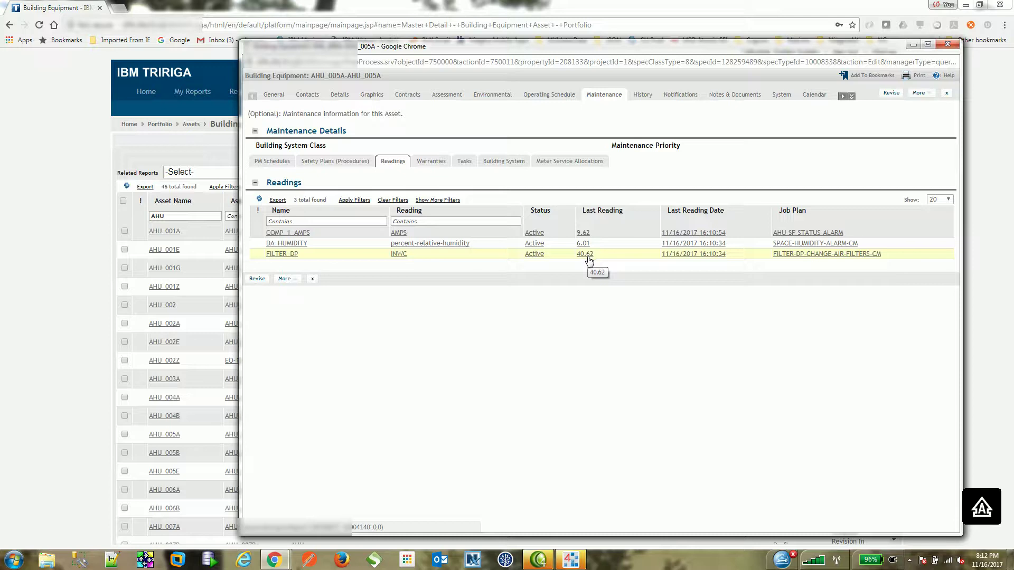
click(293, 254)
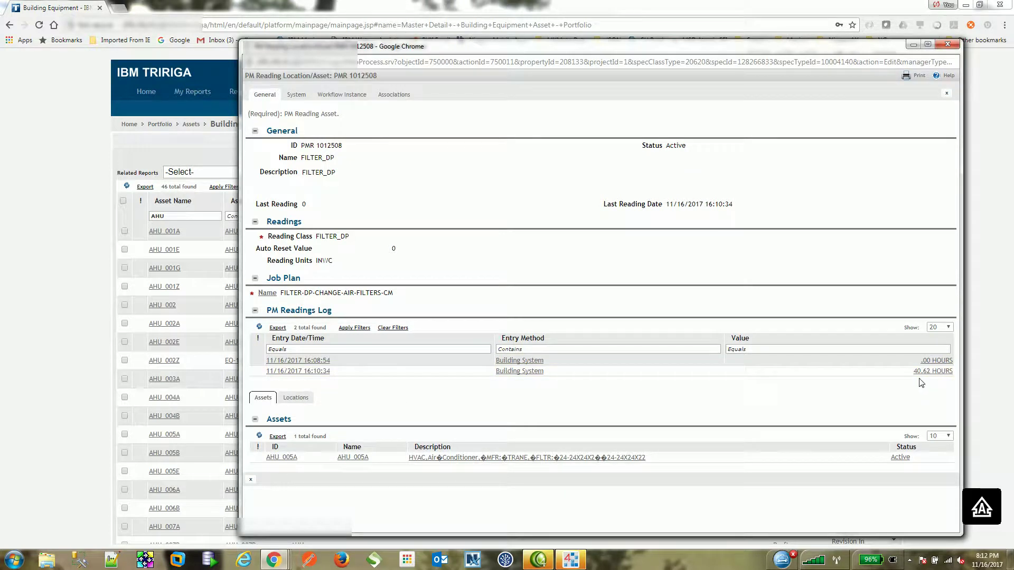
click(946, 93)
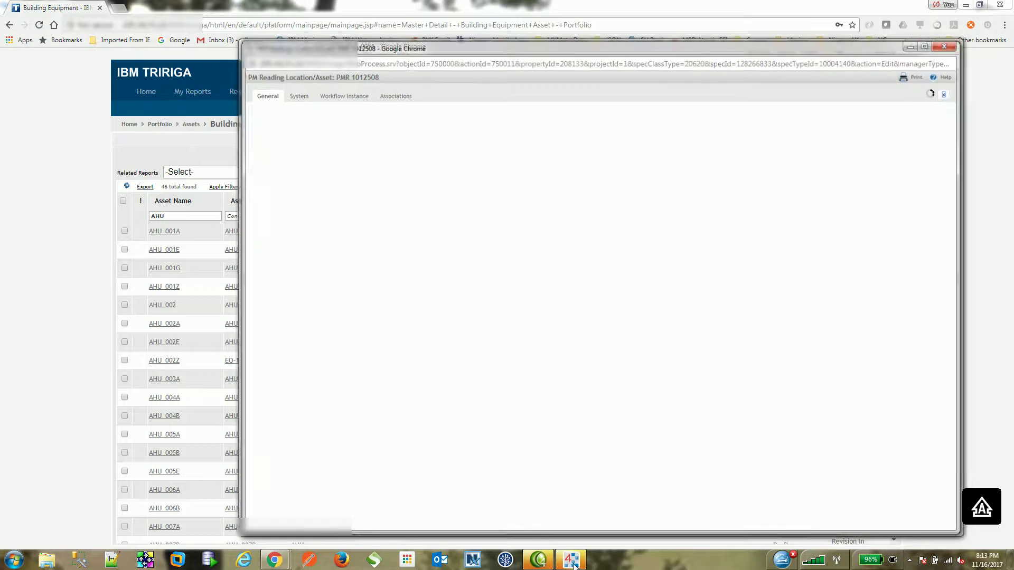
Step: Switch to JENEsys ProBuilder and examine the minimum and maximum write times of the FAST tuning policy in the TririgaNetwork properties
click(572, 563)
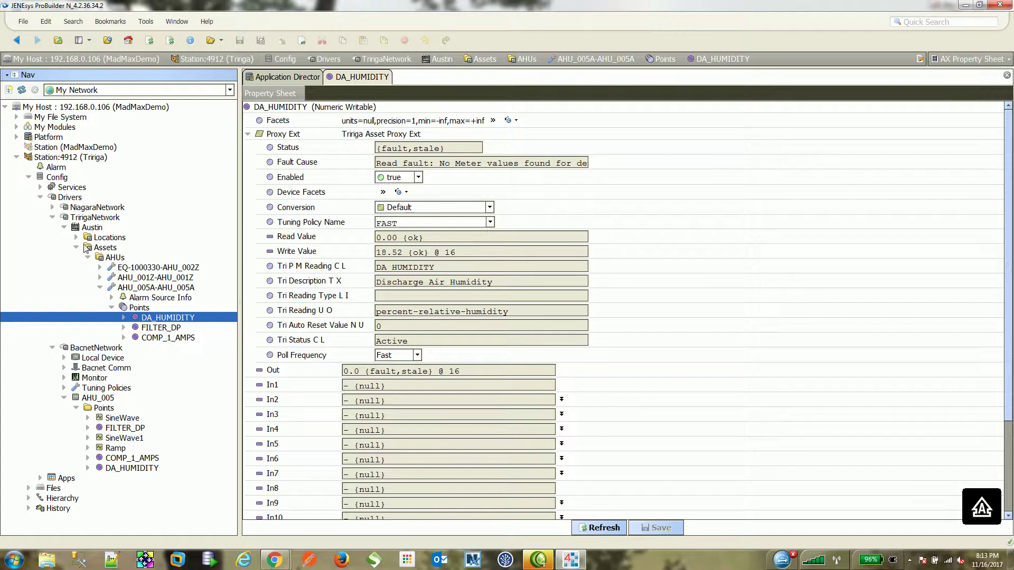
double_click(92, 218)
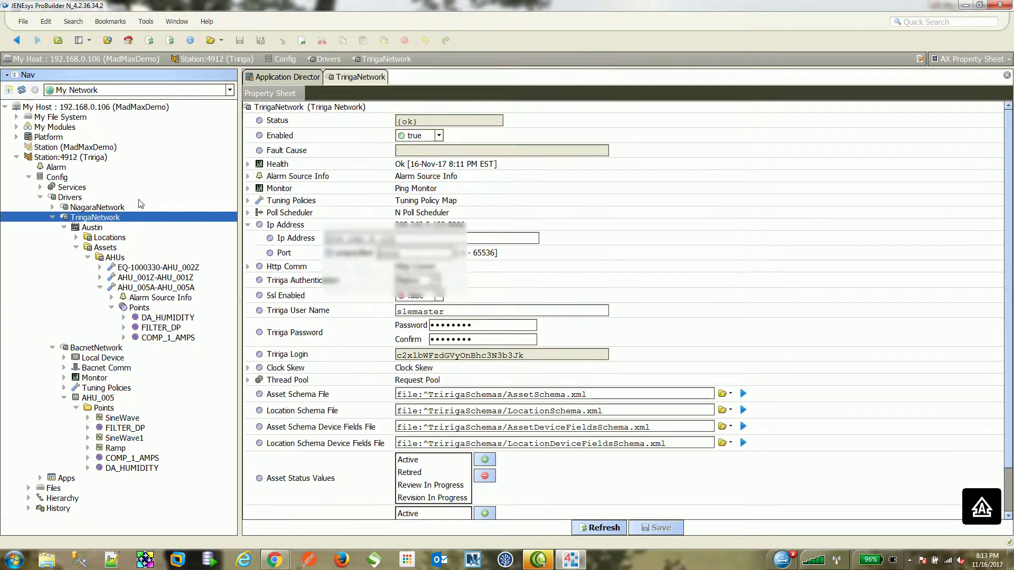
click(248, 201)
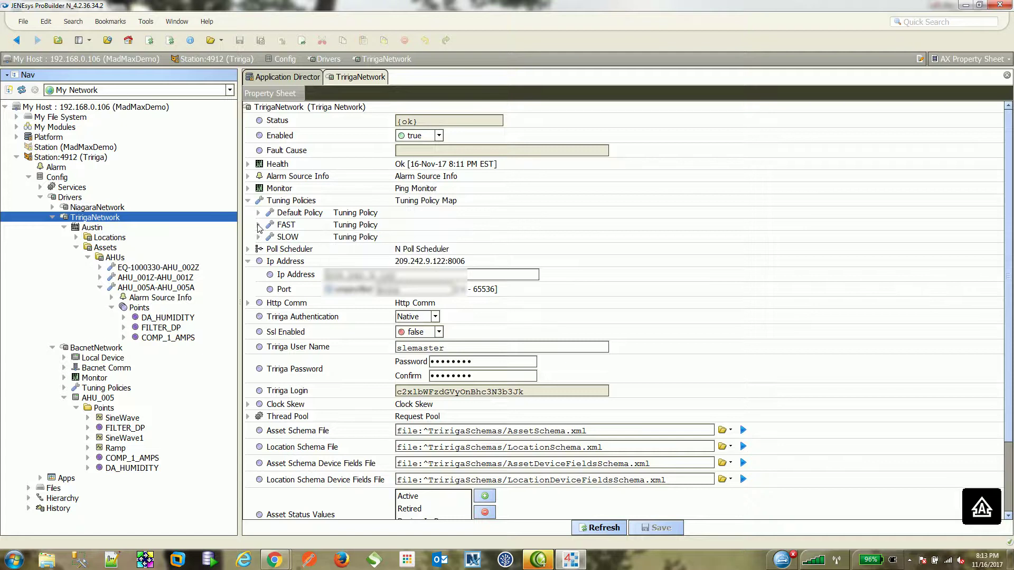
click(258, 225)
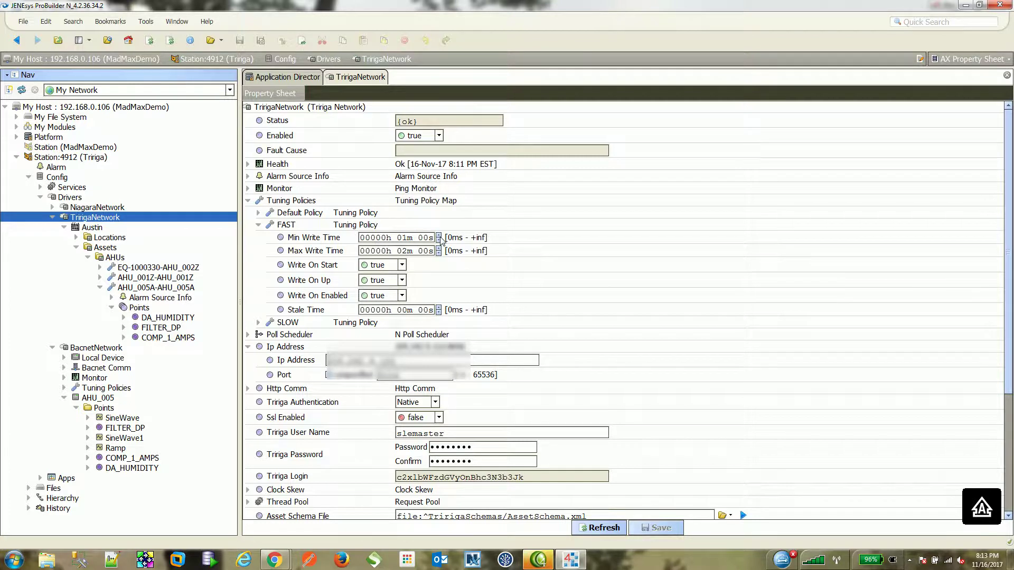
click(402, 239)
click(402, 252)
text(02)
click(259, 226)
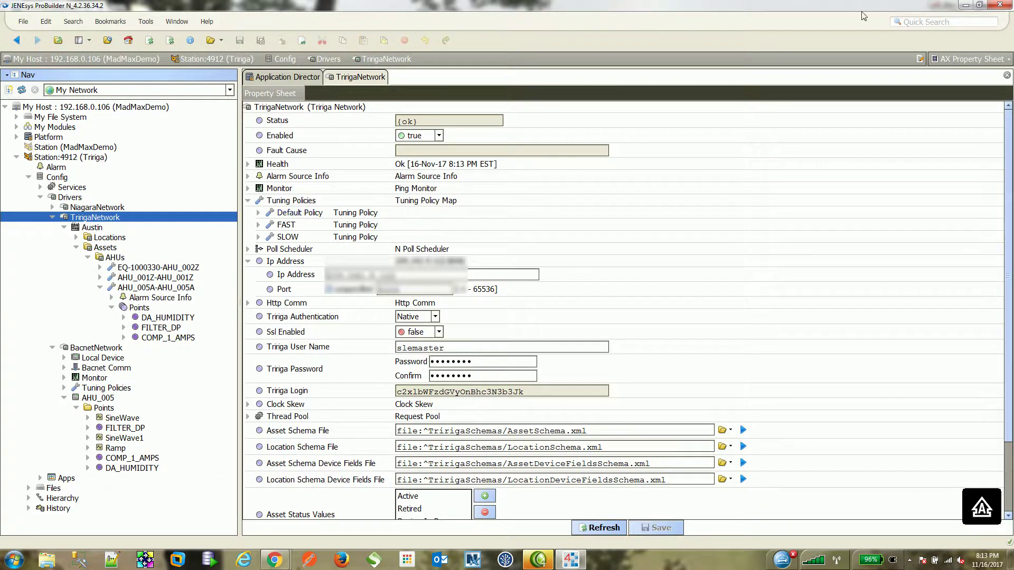
Step: Return to IBM TRIRIGA, check AHU_005A's FILTER_DP readings log for new entries, and close the reading and asset records
click(966, 6)
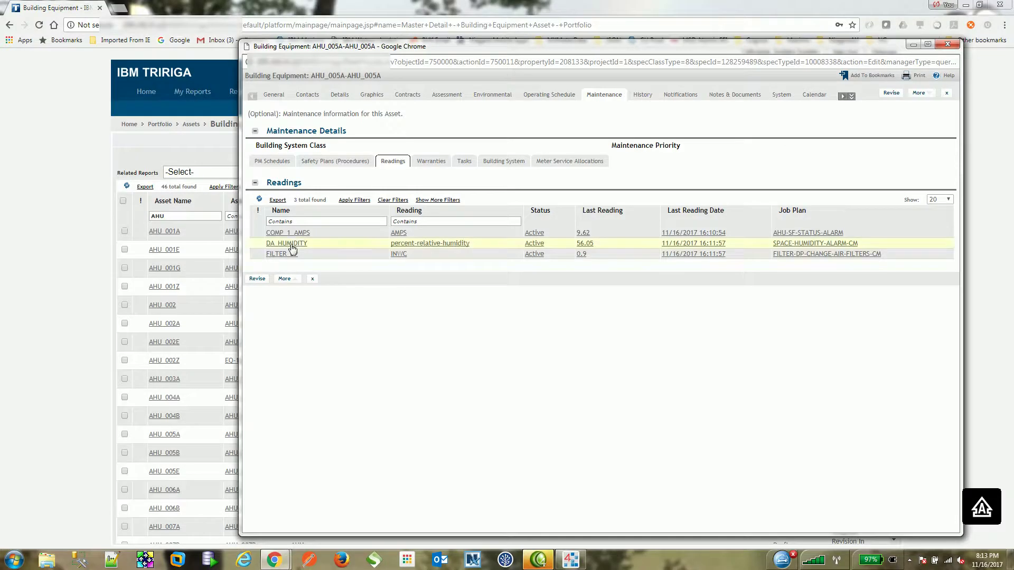
click(283, 258)
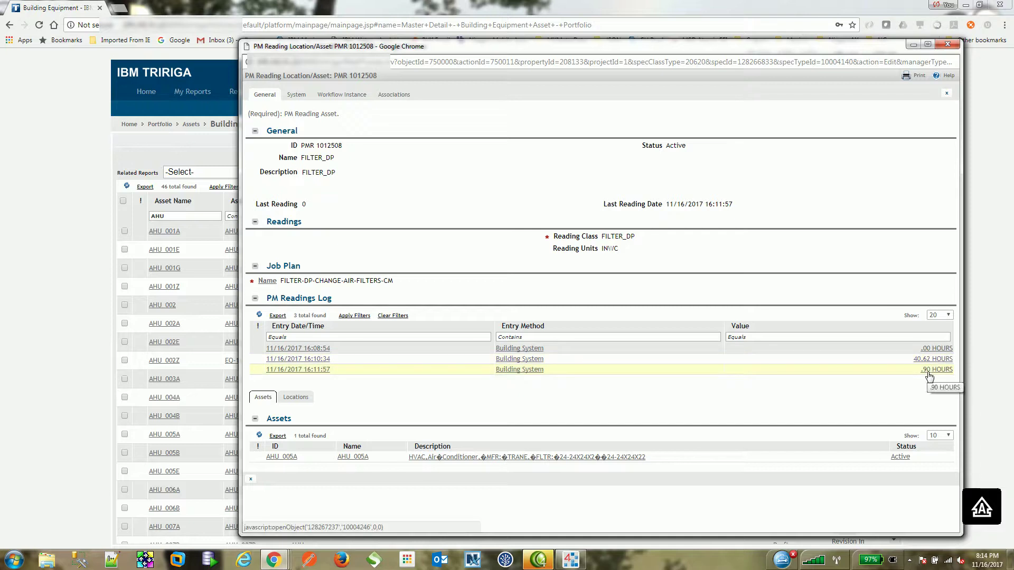
click(946, 95)
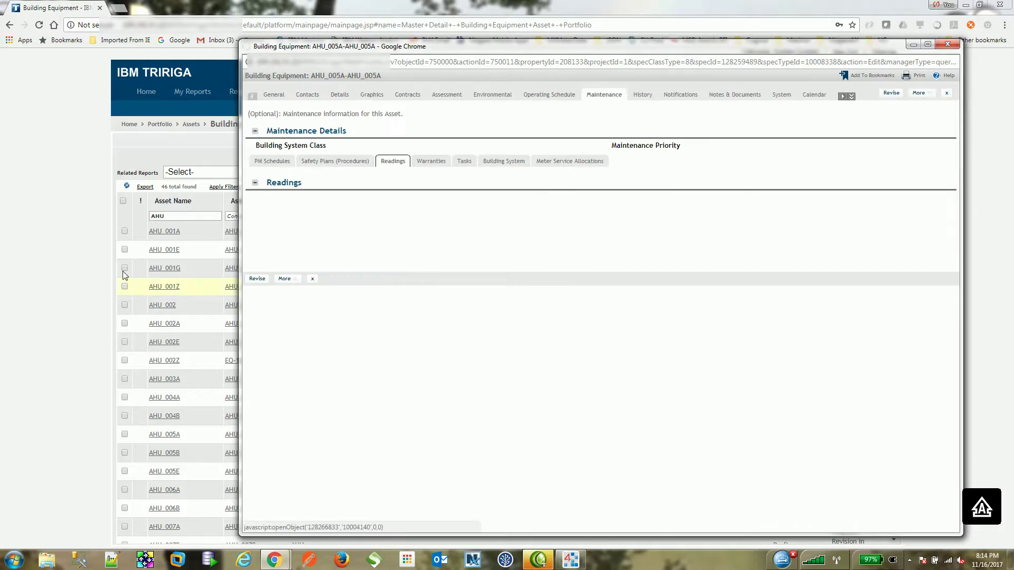
click(946, 94)
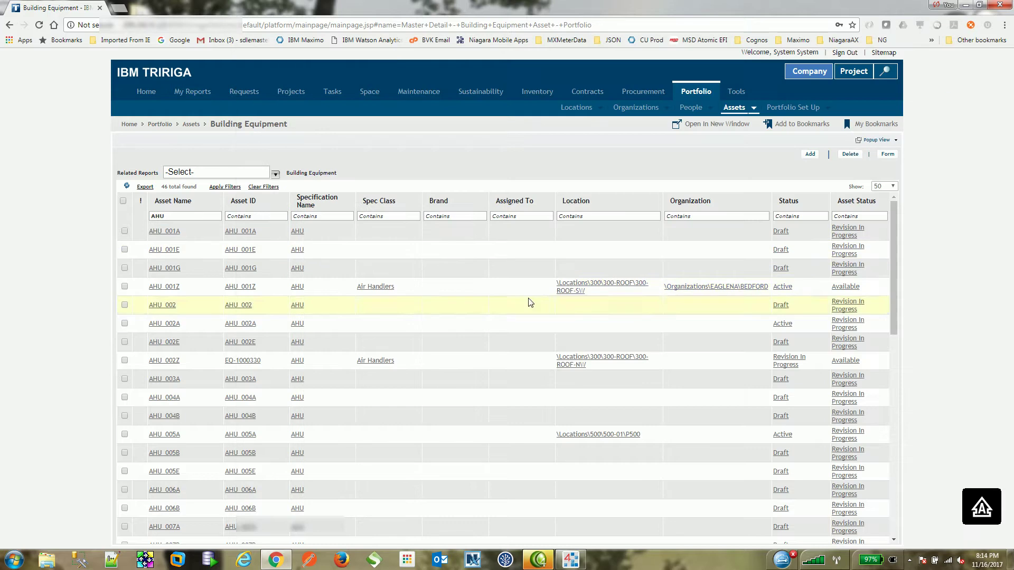